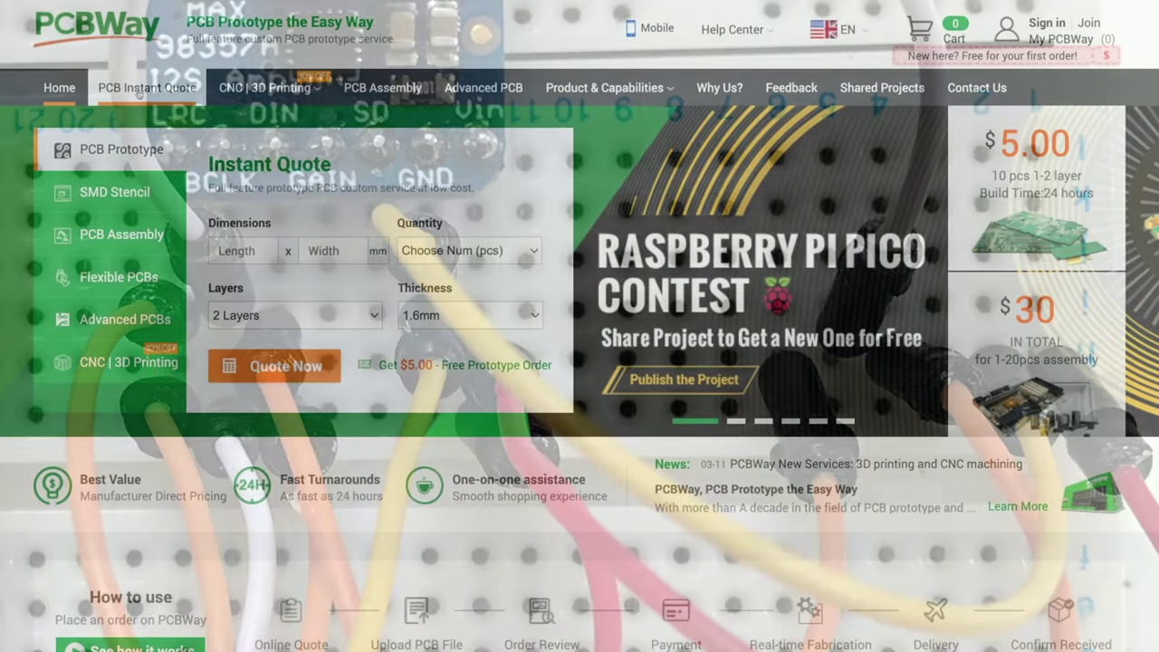
# - Browse the PCBWay instant quote, PCB assembly, product capabilities and company information pages
pyautogui.click(139, 93)
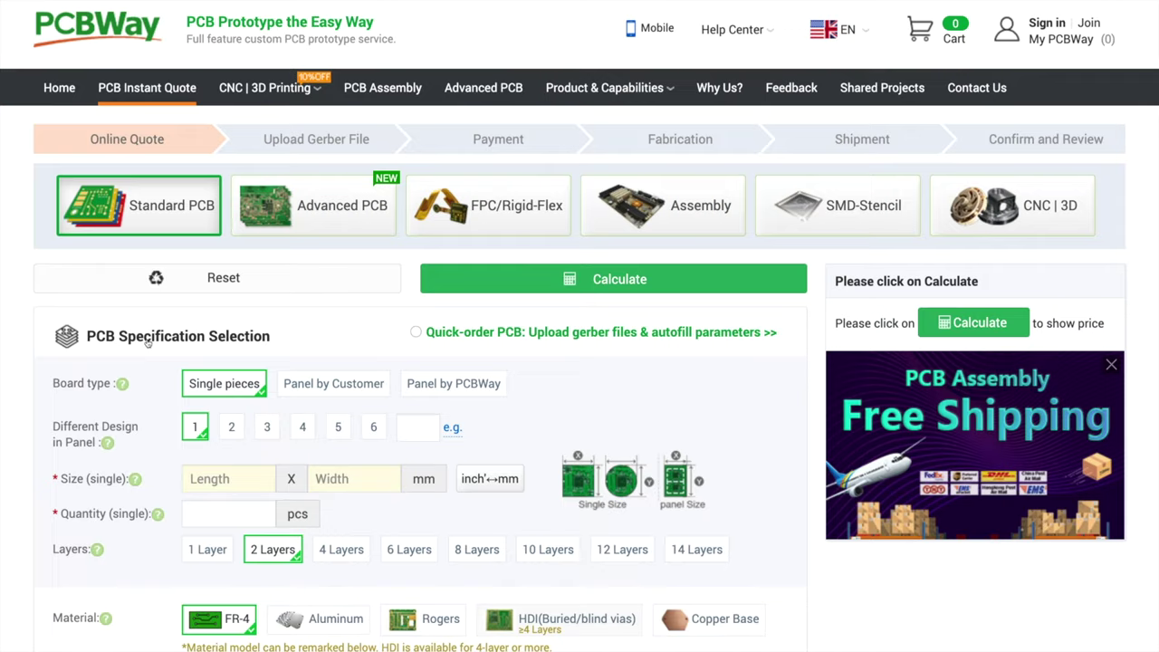
pyautogui.scroll(-3, 148, 340)
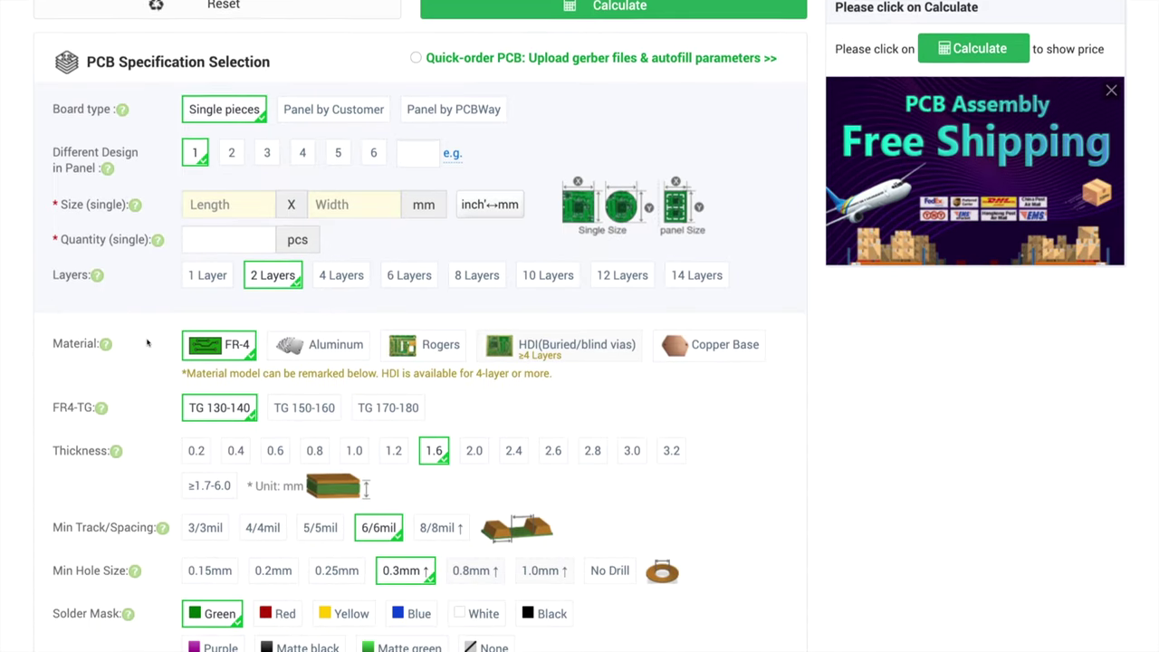
pyautogui.scroll(4, 167, 309)
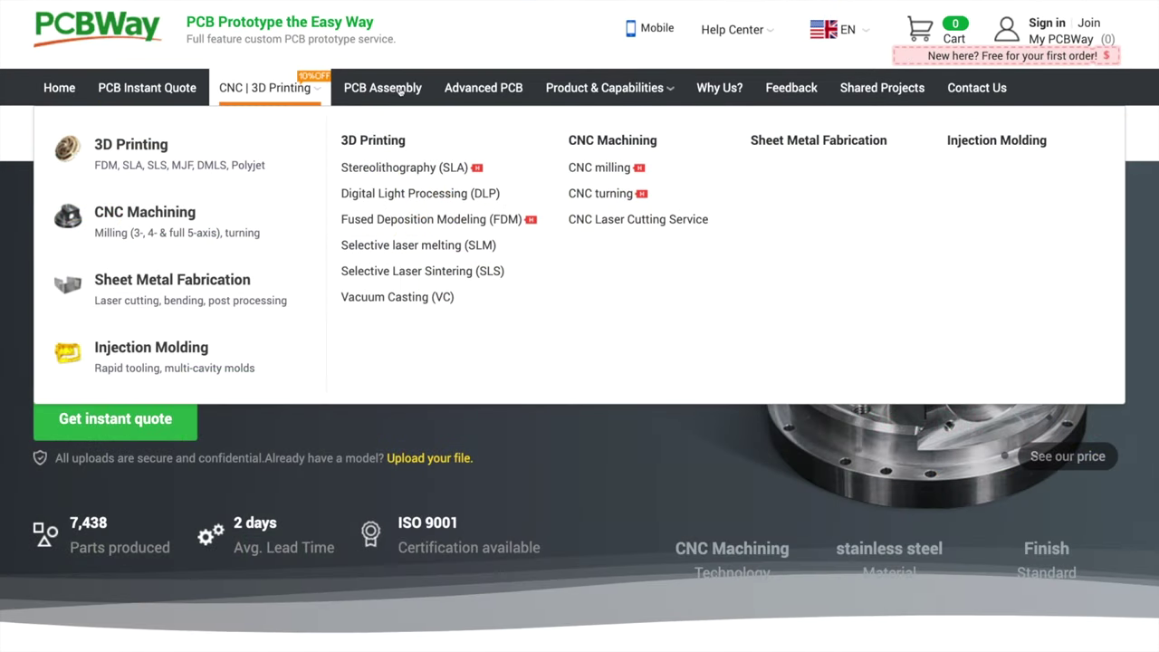
pyautogui.click(399, 91)
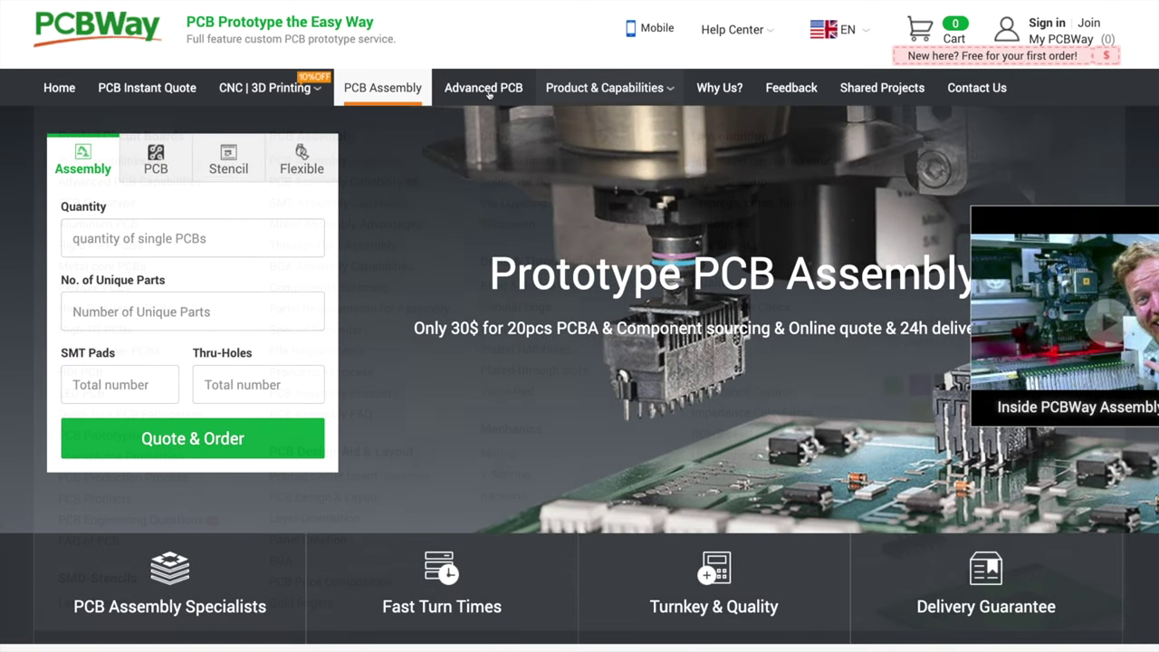
pyautogui.moveTo(646, 86)
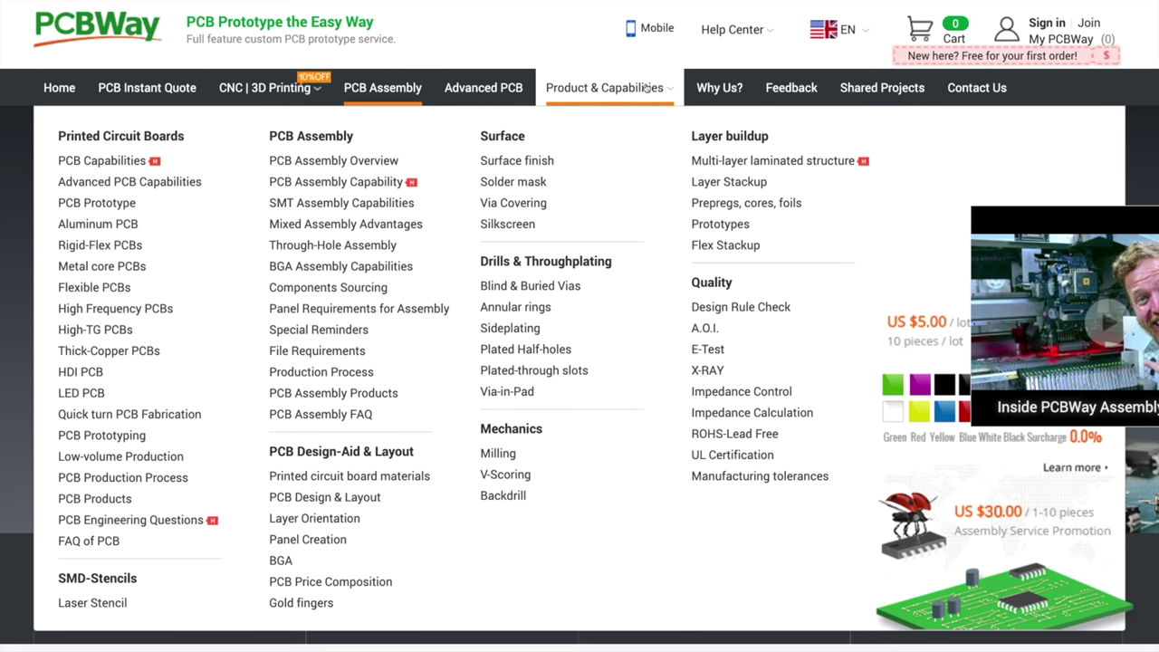
pyautogui.click(718, 89)
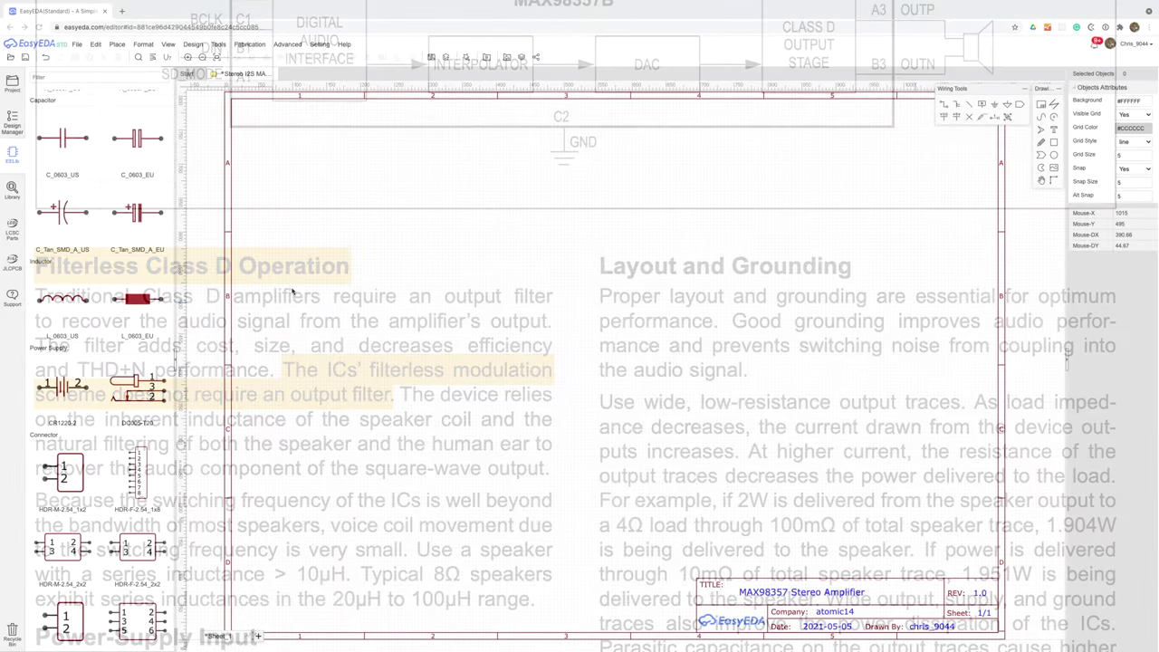
# - Search the component library for HDR-M-2.54_1x7 and place the CONN_01X07 connector on the upper half of the sheet
pyautogui.click(11, 190)
pyautogui.doubleClick(524, 241)
pyautogui.press('BackSpace')
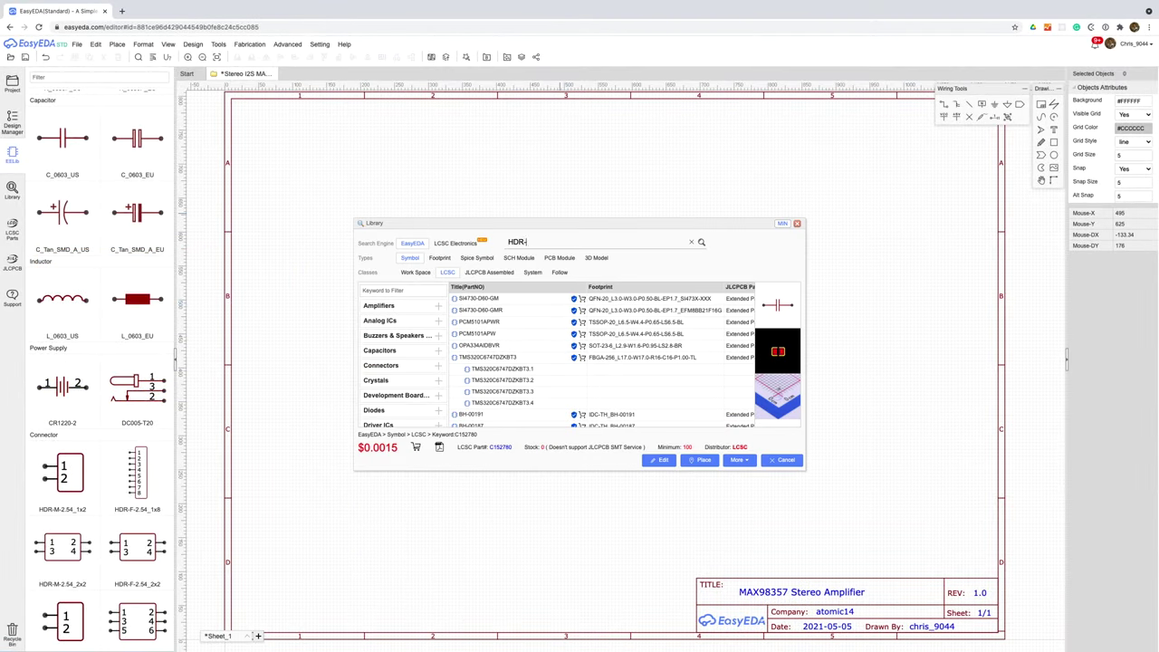
pyautogui.write('HDR-M-2.54_1x7')
pyautogui.press('Return')
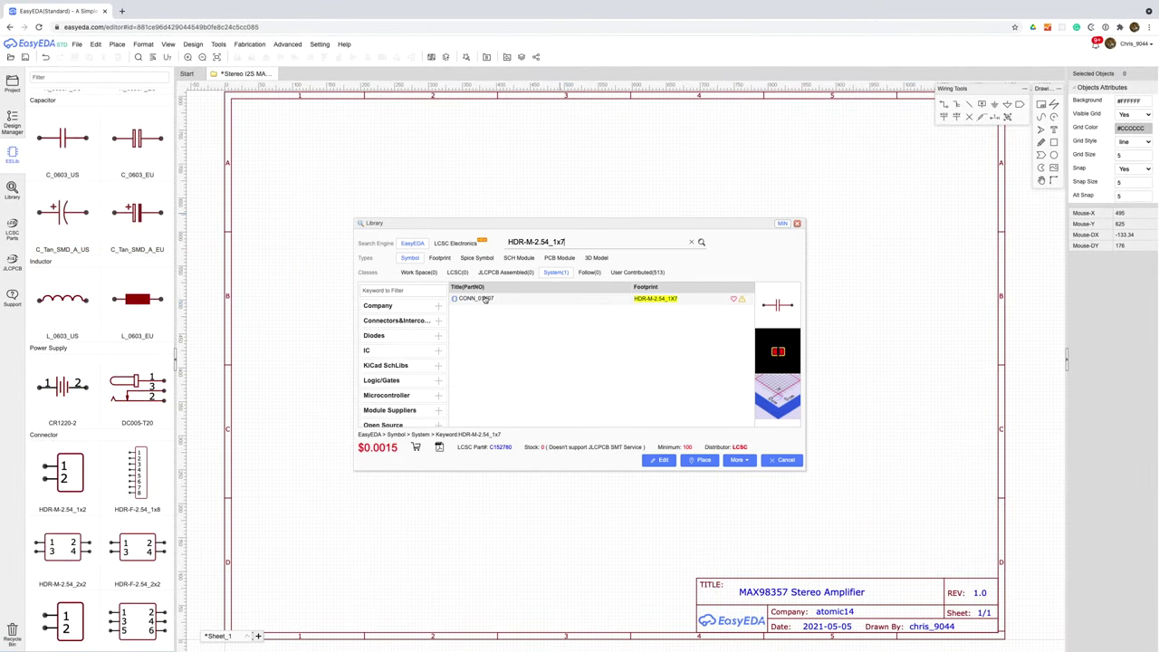
pyautogui.doubleClick(484, 299)
pyautogui.click(448, 262)
# - Add a VCC power symbol wired to pin 1 of the seven-pin connector and shift the connector closer to it
pyautogui.click(955, 118)
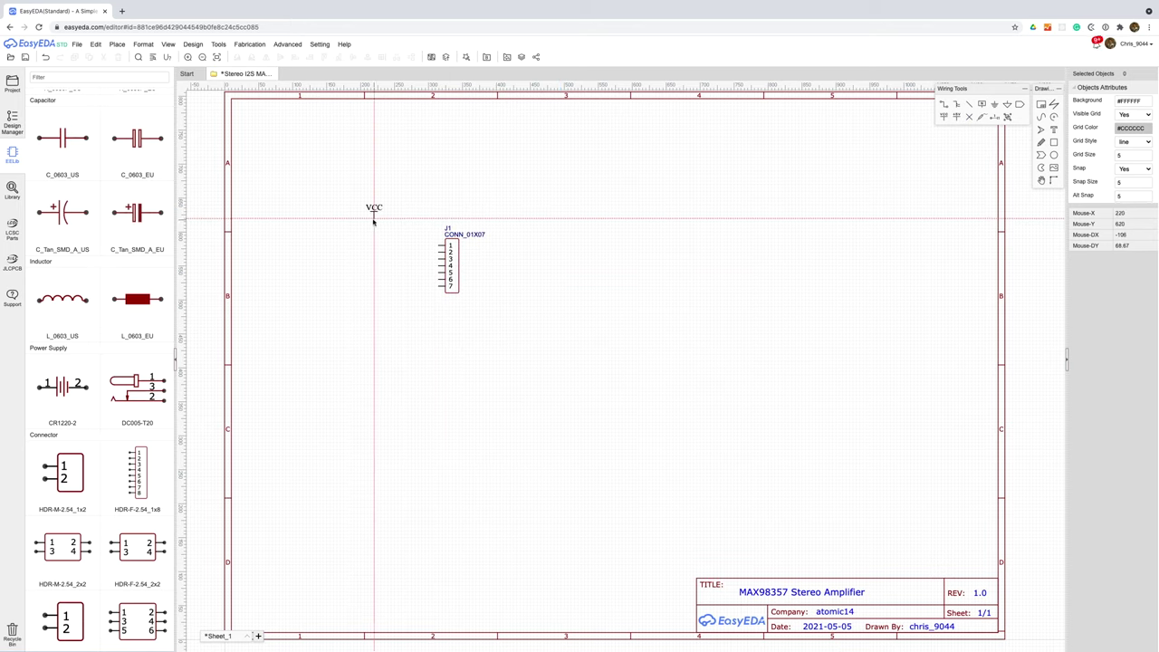
pyautogui.click(374, 234)
pyautogui.click(374, 234)
pyautogui.click(442, 245)
pyautogui.click(445, 263)
pyautogui.moveTo(445, 262); pyautogui.dragTo(417, 263)
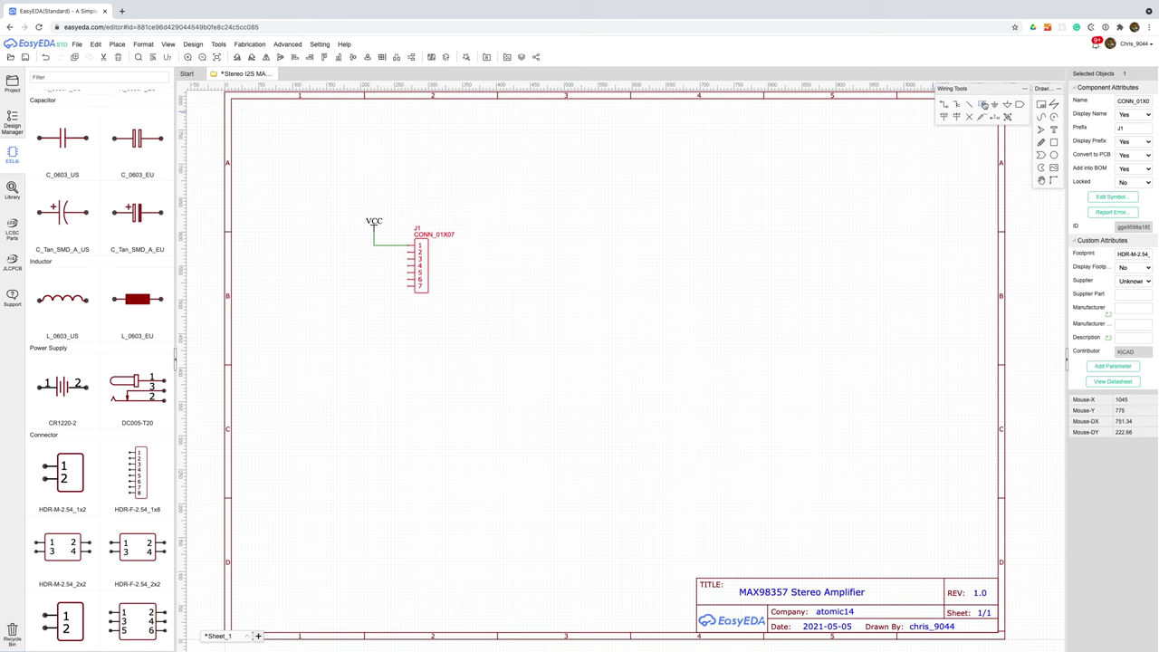
# - Place a GND symbol below the VCC symbol and wire it to pin 2 of the seven-pin connector
pyautogui.click(994, 104)
pyautogui.click(357, 306)
pyautogui.click(357, 305)
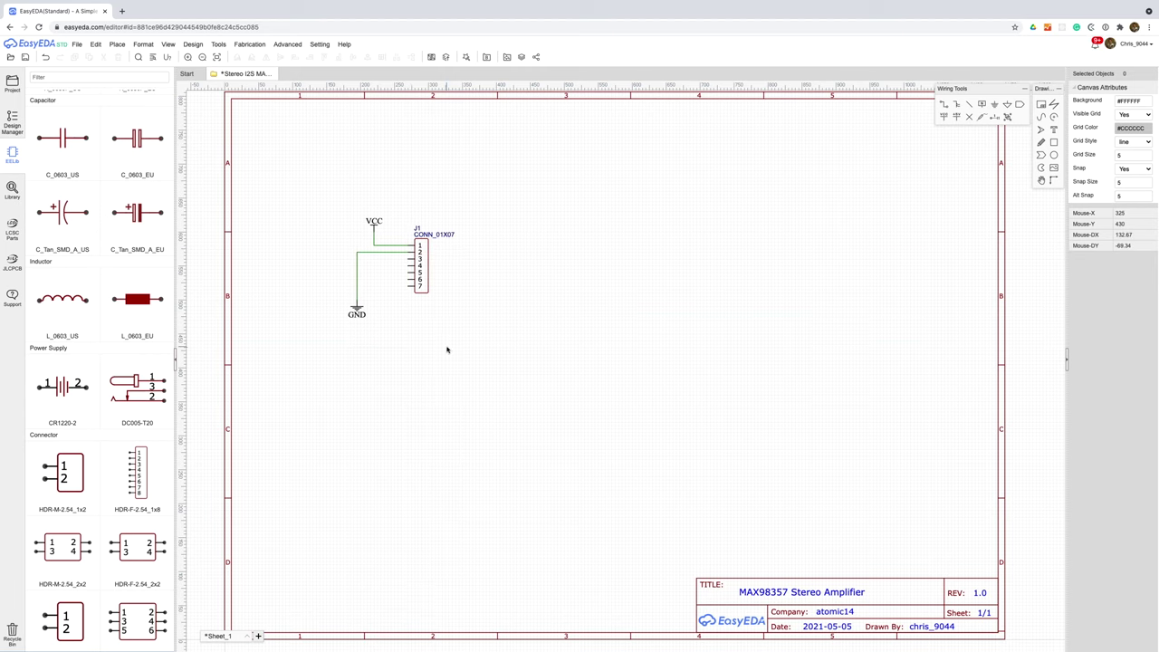
# - Attach a net port to each of pins 3 to 7 of the seven-pin connector
pyautogui.click(1019, 104)
pyautogui.click(408, 259)
pyautogui.click(408, 266)
pyautogui.click(409, 273)
pyautogui.click(408, 279)
pyautogui.click(409, 285)
pyautogui.press('Escape')
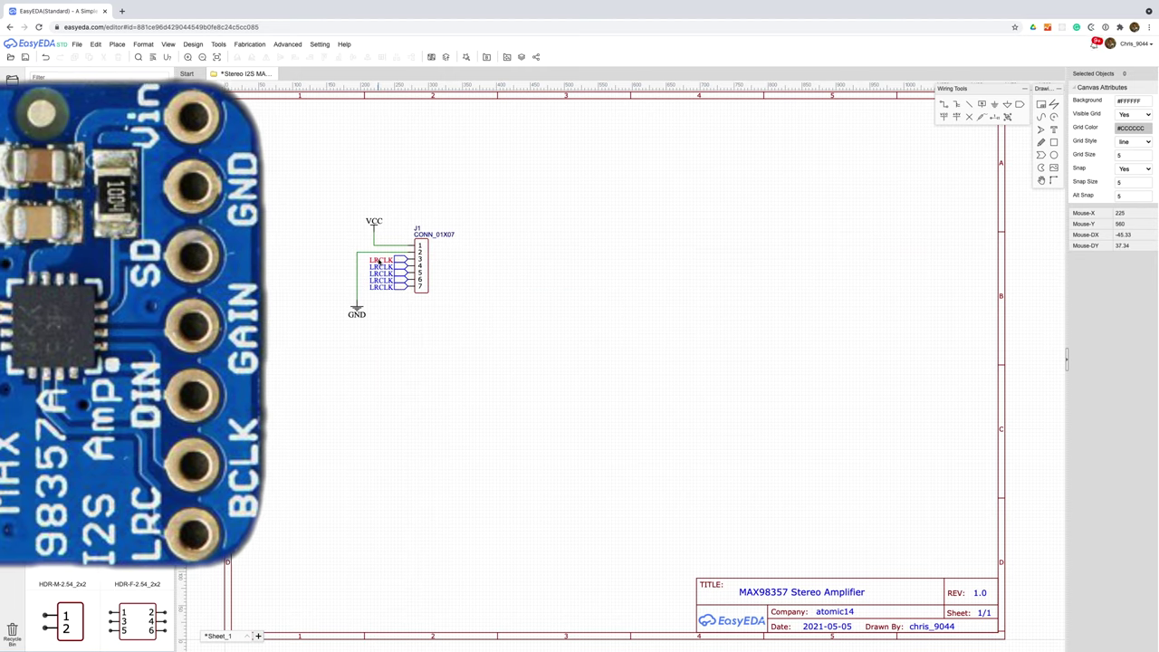
# - Rename the net ports on connector pins 3 to 6 as SD, GAIN, DIN and BCLK
pyautogui.doubleClick(381, 260)
pyautogui.write('SD')
pyautogui.press('Return')
pyautogui.doubleClick(381, 266)
pyautogui.write('GAIN')
pyautogui.press('Return')
pyautogui.doubleClick(381, 272)
pyautogui.write('DIN')
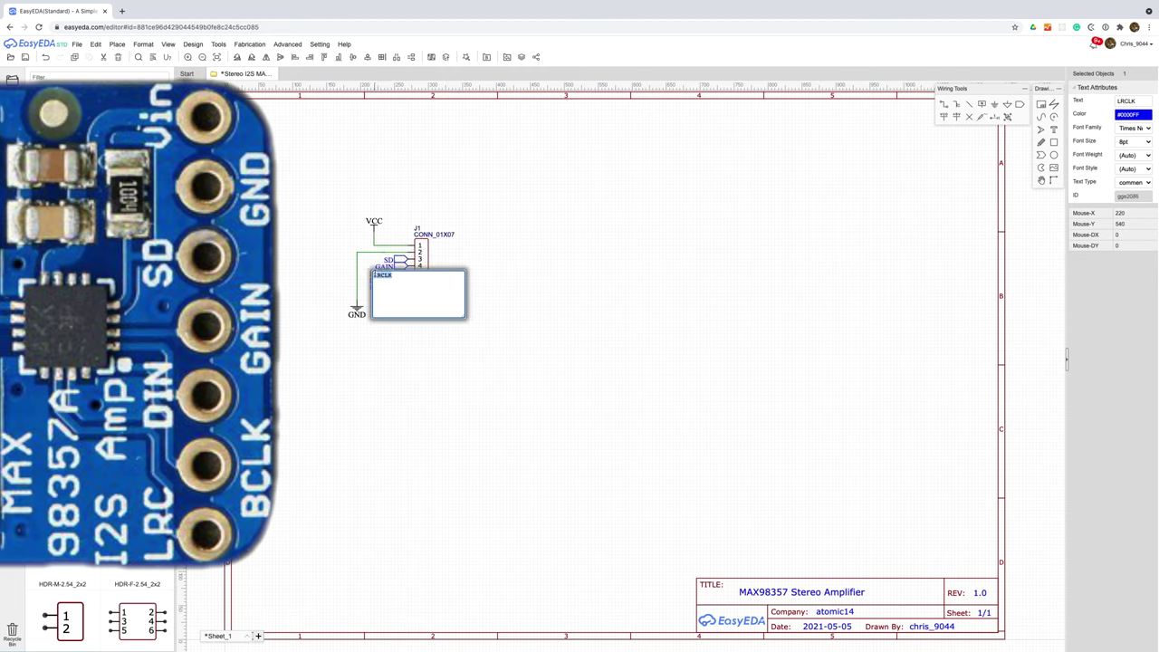
pyautogui.press('Return')
pyautogui.doubleClick(381, 279)
pyautogui.write('BCLK')
pyautogui.press('Return')
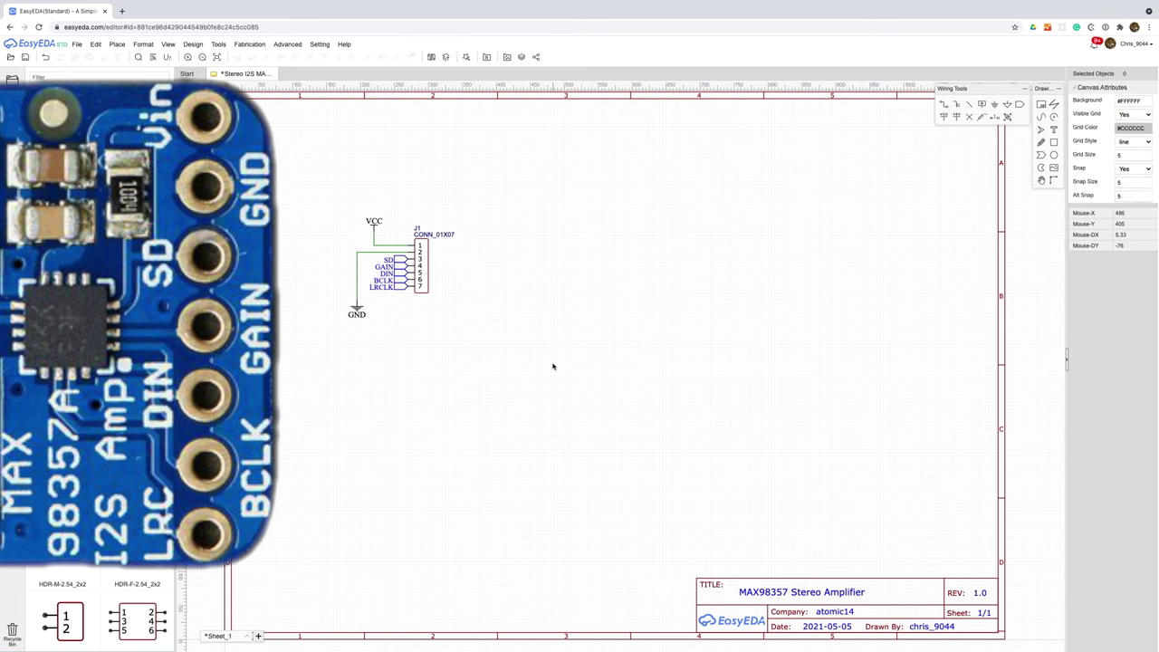
# - Move the whole connector circuit with its power symbols and net ports towards the sheet's upper-left corner
pyautogui.moveTo(318, 189); pyautogui.dragTo(497, 383)
pyautogui.moveTo(398, 272); pyautogui.dragTo(332, 244)
pyautogui.click(486, 367)
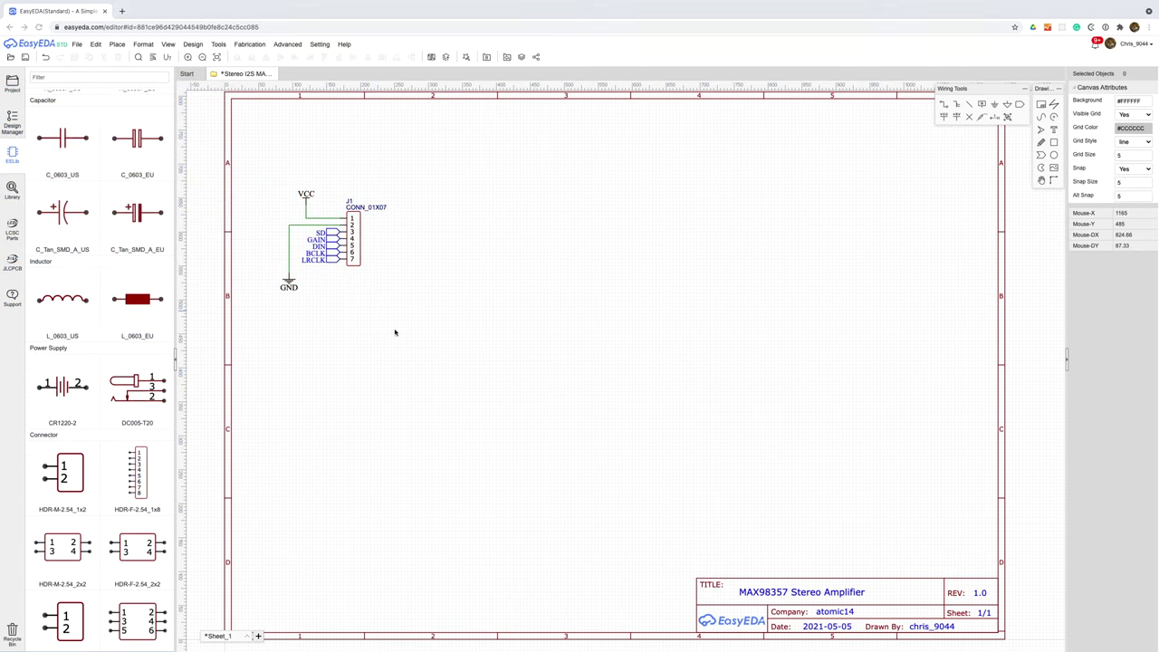
# - Search the component library for C910544 and place the MAX98357AETE+T amplifier beside the connector circuit
pyautogui.click(12, 190)
pyautogui.write('C910544')
pyautogui.press('Return')
pyautogui.click(507, 298)
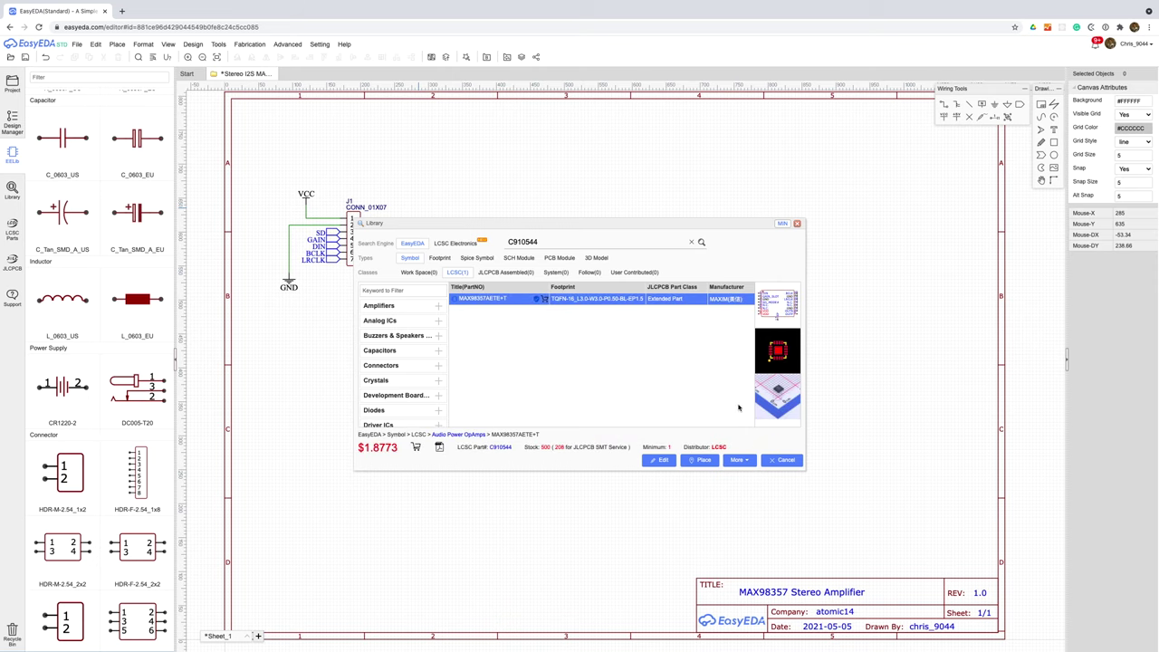
pyautogui.click(699, 460)
pyautogui.click(525, 242)
pyautogui.press('Escape')
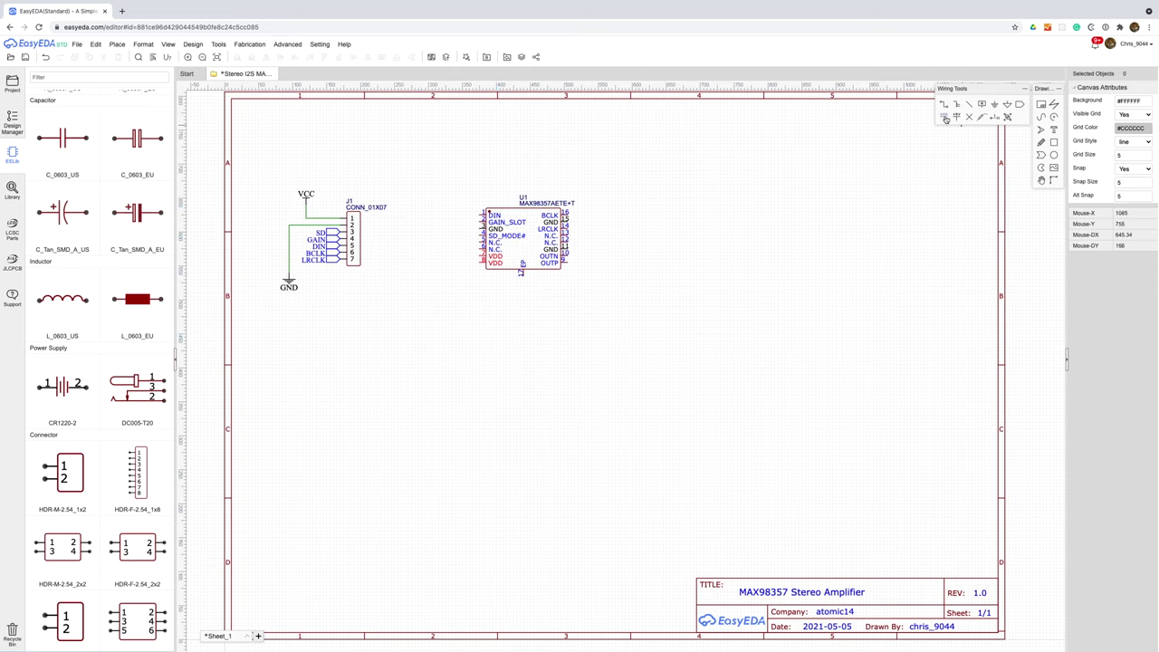
# - Place a VCC symbol for the amplifier, space the two apart and wire VCC to the VDD pins
pyautogui.click(945, 119)
pyautogui.click(424, 207)
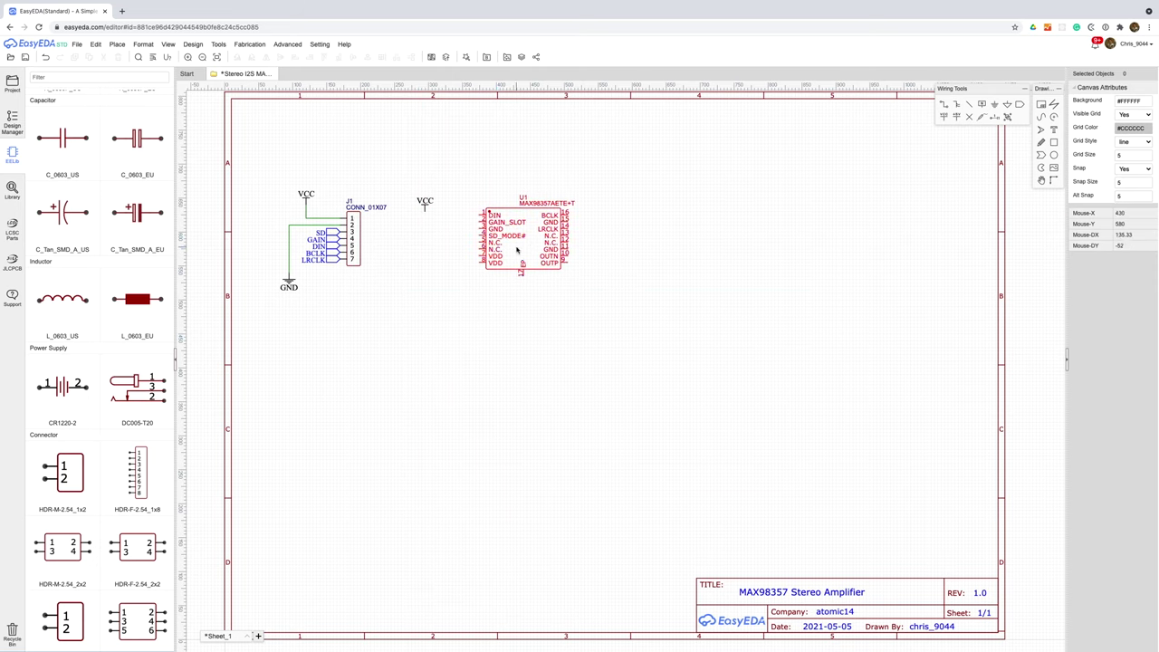
pyautogui.click(425, 201)
pyautogui.moveTo(424, 201); pyautogui.dragTo(489, 205)
pyautogui.press('w')
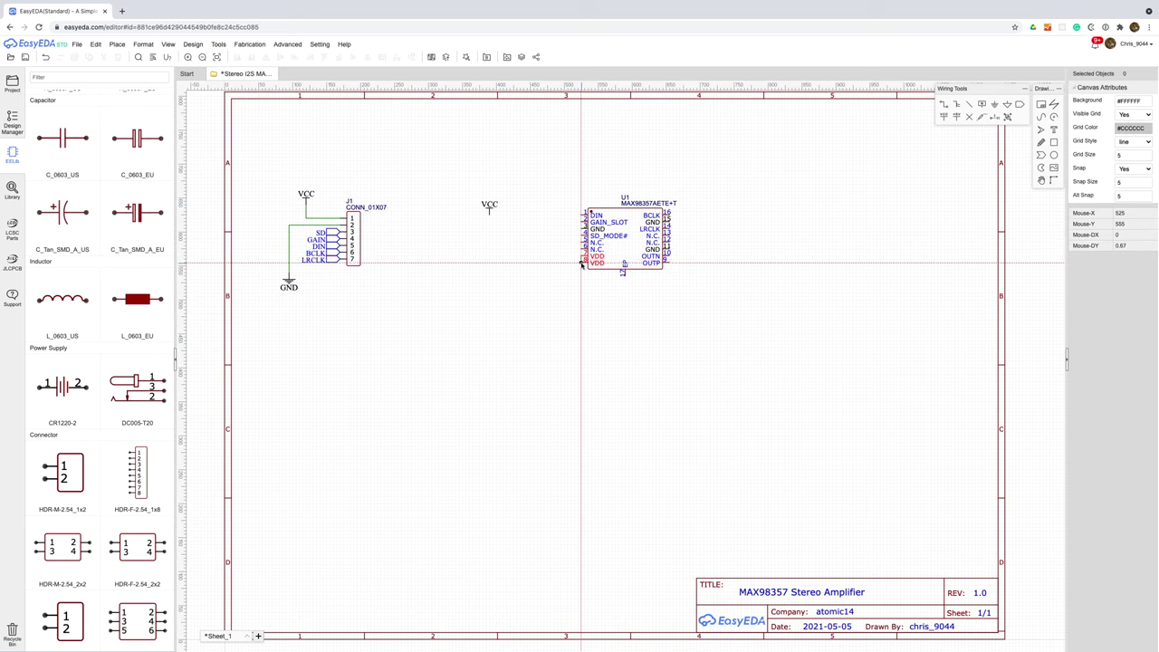
pyautogui.click(581, 262)
pyautogui.click(489, 263)
pyautogui.click(489, 210)
# - Place a GND symbol beside the amplifier and wire its pin 3 GND and adjacent N.C. pins 5 and 6 to it
pyautogui.click(994, 105)
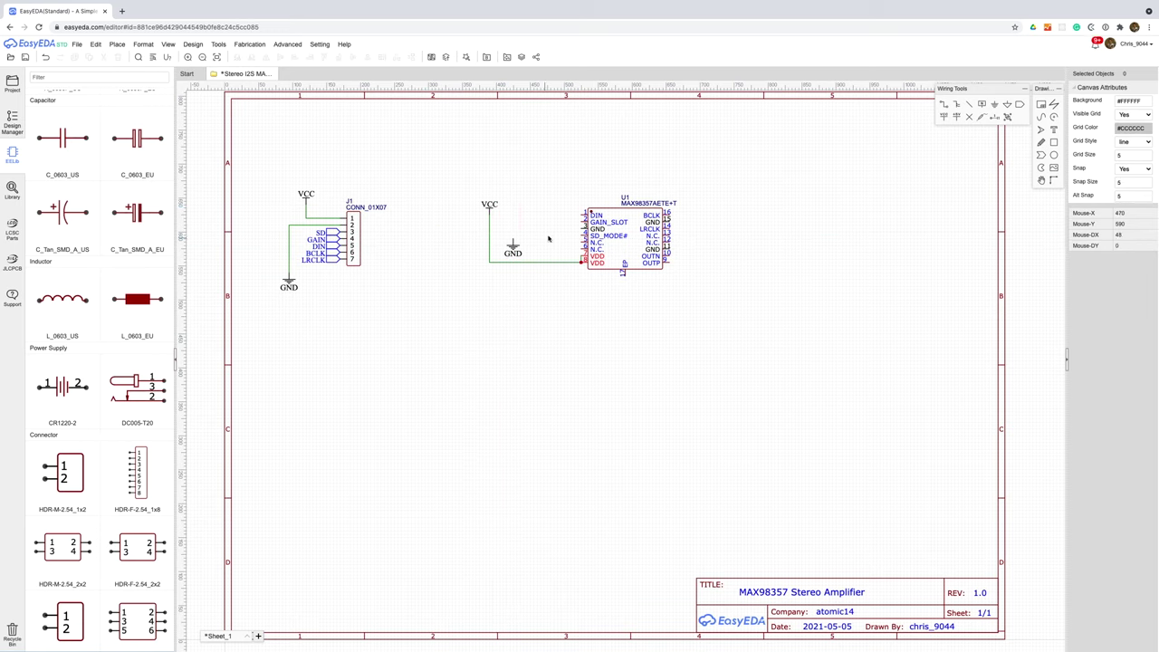
pyautogui.click(583, 229)
pyautogui.click(512, 229)
pyautogui.click(513, 242)
pyautogui.press('Escape')
pyautogui.press('w')
pyautogui.click(582, 249)
pyautogui.click(526, 248)
pyautogui.click(526, 229)
pyautogui.press('Escape')
# - Add another GND symbol on the amplifier's output side and wire that side's GND and N.C. pins to it
pyautogui.click(733, 279)
pyautogui.press('w')
pyautogui.click(667, 248)
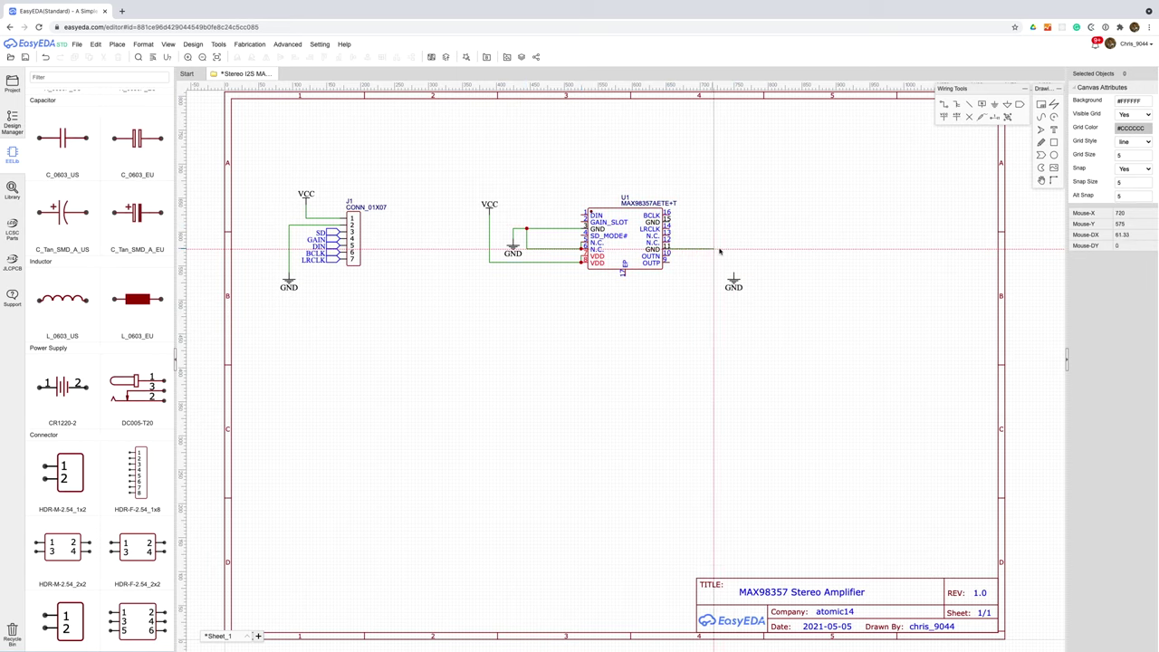
pyautogui.click(733, 248)
pyautogui.click(733, 276)
pyautogui.click(670, 222)
pyautogui.click(734, 222)
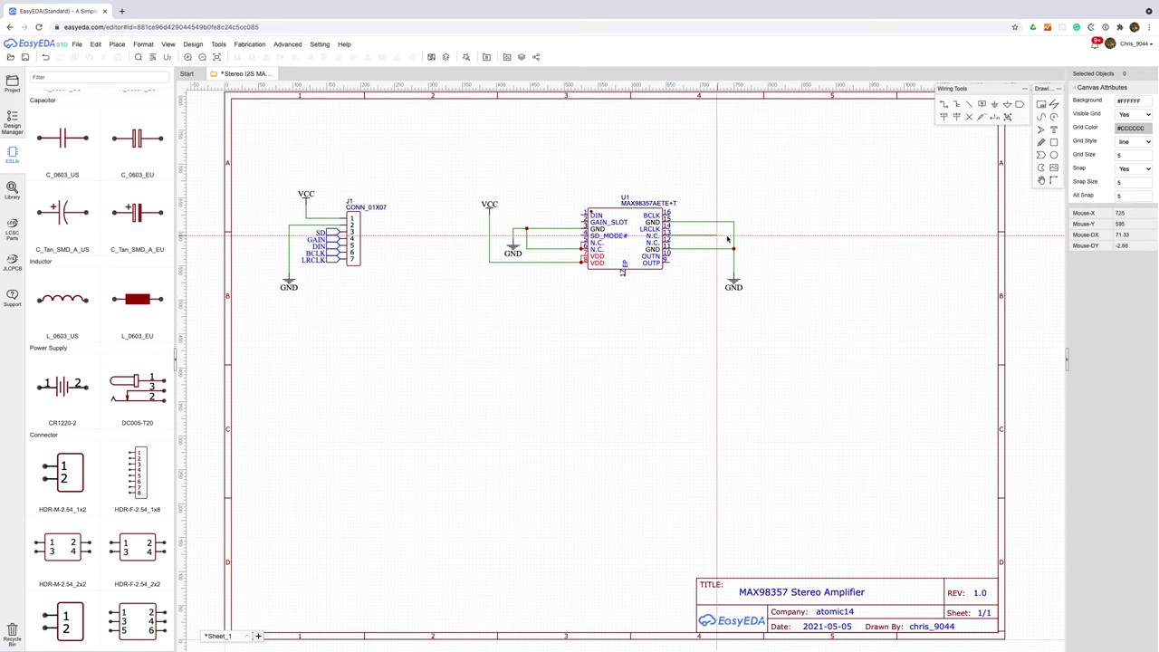
pyautogui.click(733, 235)
pyautogui.click(733, 244)
pyautogui.press('Escape')
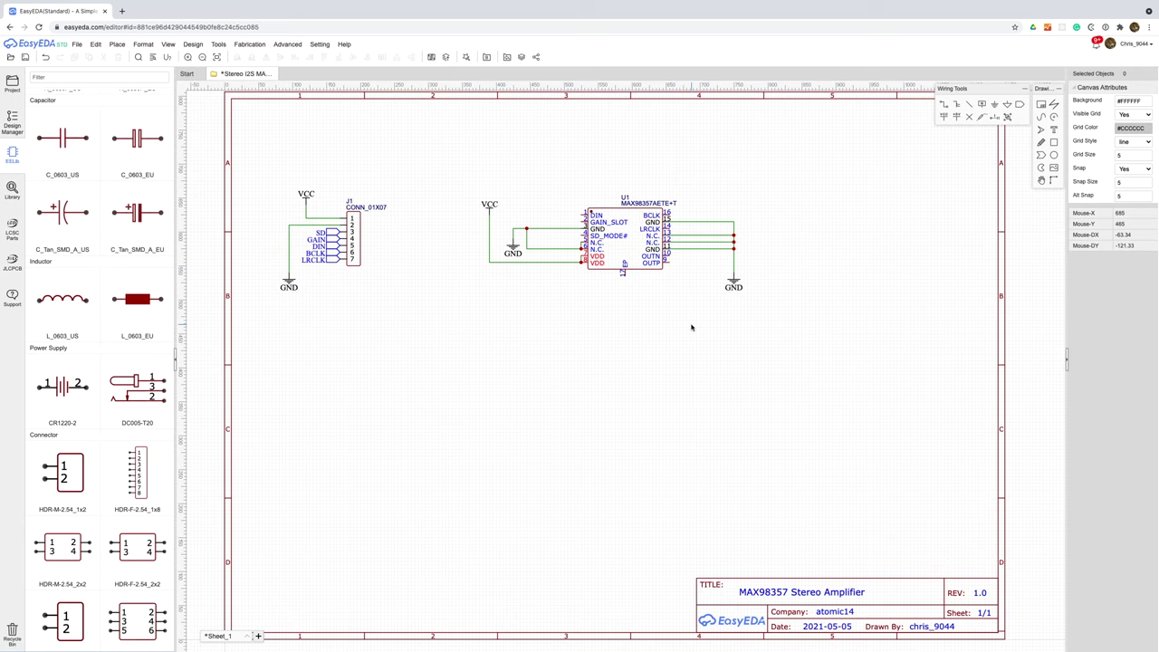
# - Copy the connector's SD, GAIN and DIN net ports onto the amplifier's matching input pins
pyautogui.click(323, 239)
pyautogui.hotkey('ctrl', 'c')
pyautogui.hotkey('ctrl', 'v')
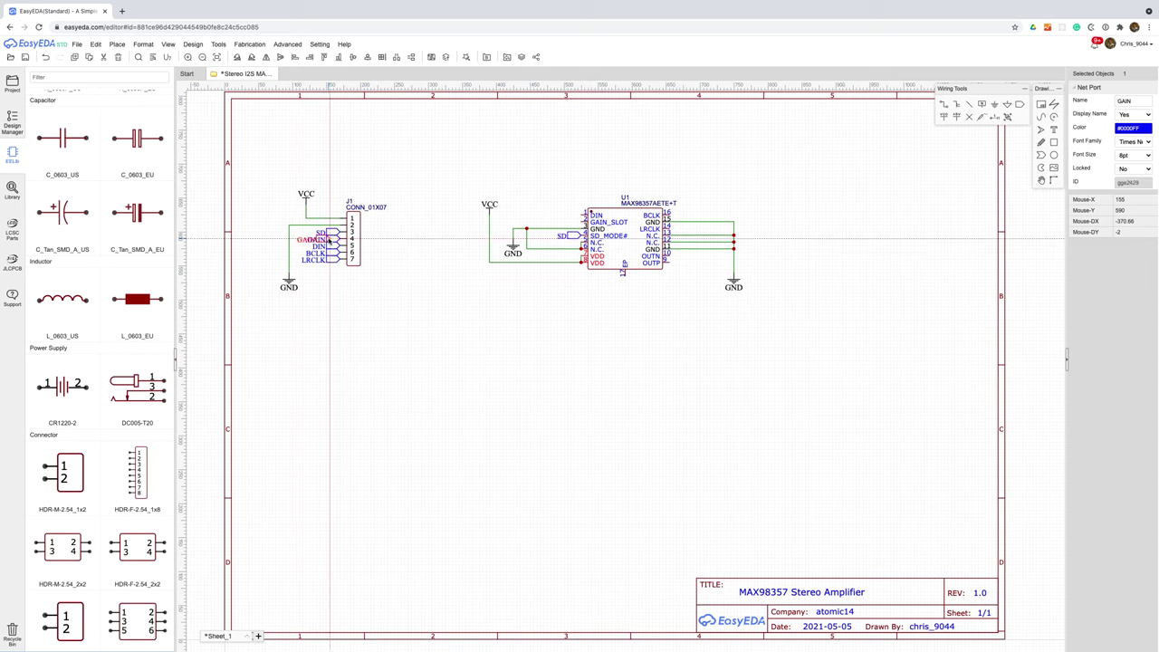
pyautogui.click(579, 222)
pyautogui.click(323, 247)
pyautogui.hotkey('ctrl', 'c')
pyautogui.hotkey('ctrl', 'v')
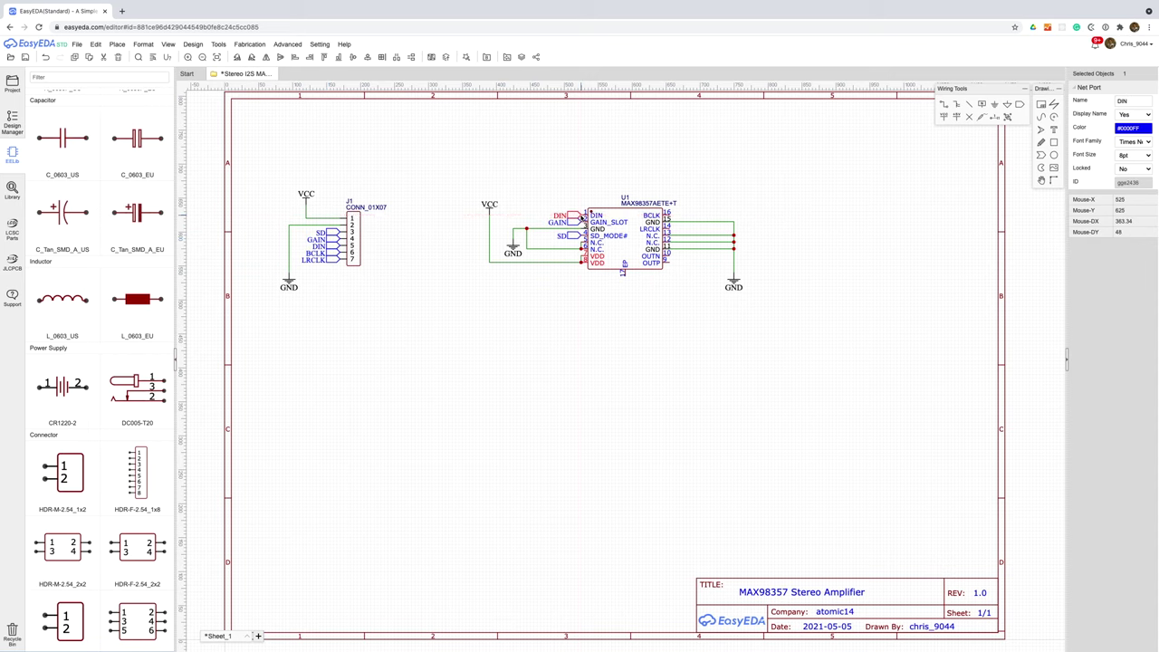
# - Copy the BCLK and LRCLK net ports onto the amplifier's matching clock pins
pyautogui.hotkey('ctrl', 'c')
pyautogui.hotkey('ctrl', 'v')
pyautogui.click(672, 214)
pyautogui.click(329, 261)
pyautogui.hotkey('ctrl', 'c')
pyautogui.hotkey('ctrl', 'v')
pyautogui.click(679, 228)
pyautogui.click(619, 344)
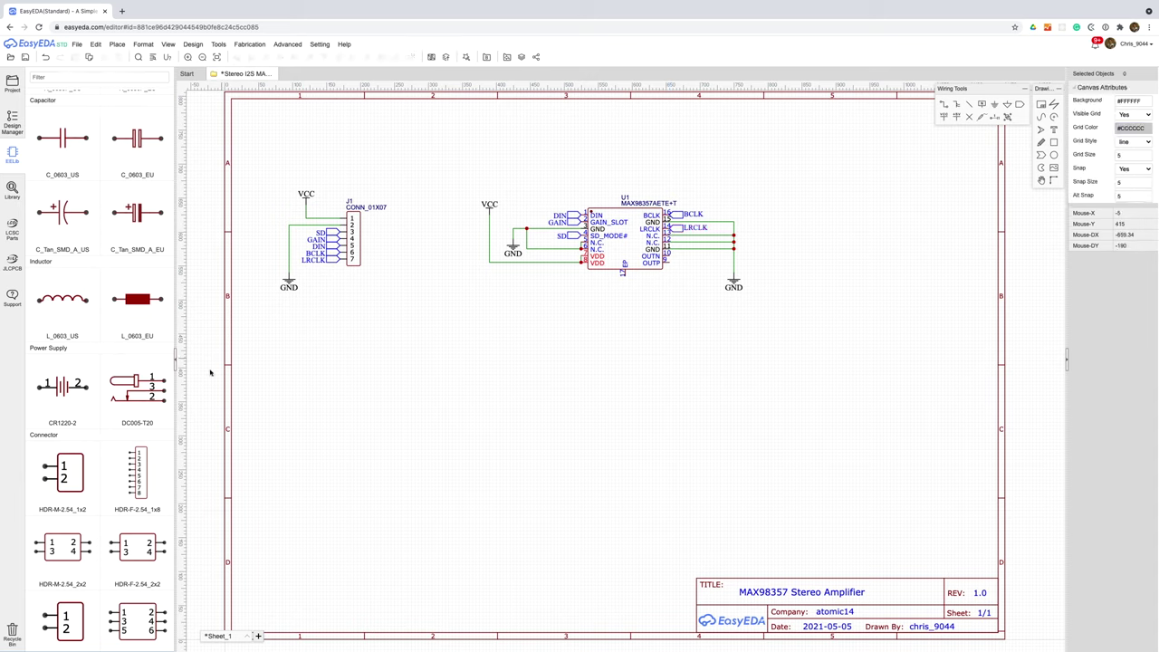
# - Place an HDR-M-2.54_1x2 connector for the speaker output with net ports LEFTN on pin 1 and LEFTP on pin 2
pyautogui.click(62, 473)
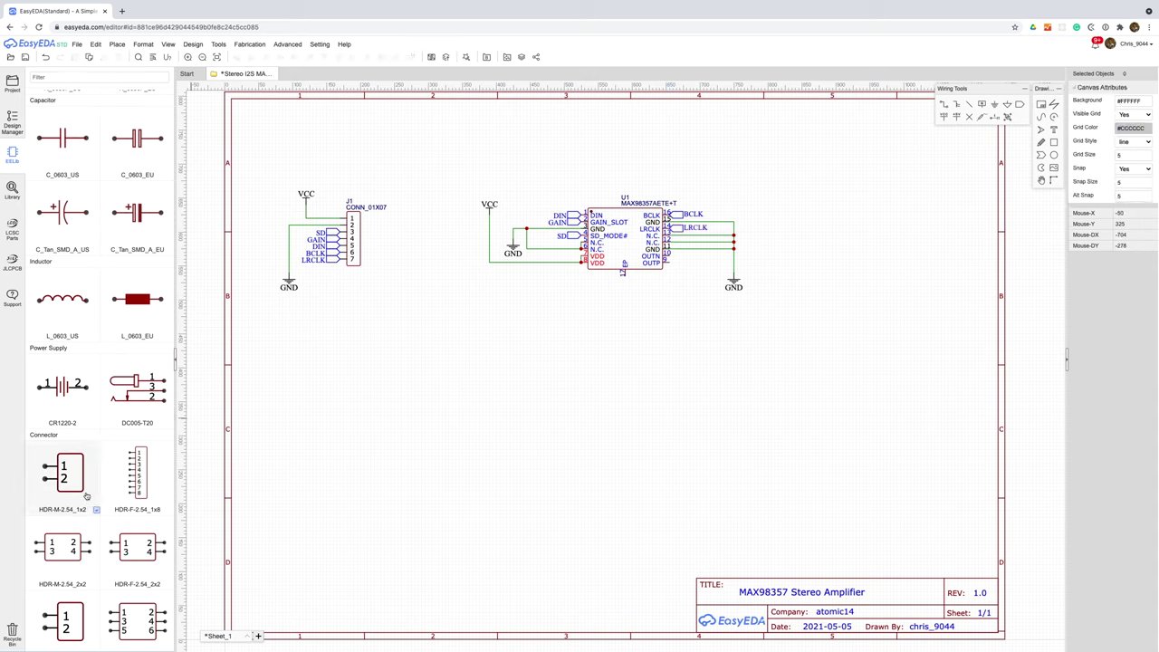
pyautogui.click(835, 229)
pyautogui.doubleClick(808, 227)
pyautogui.write('LEFT')
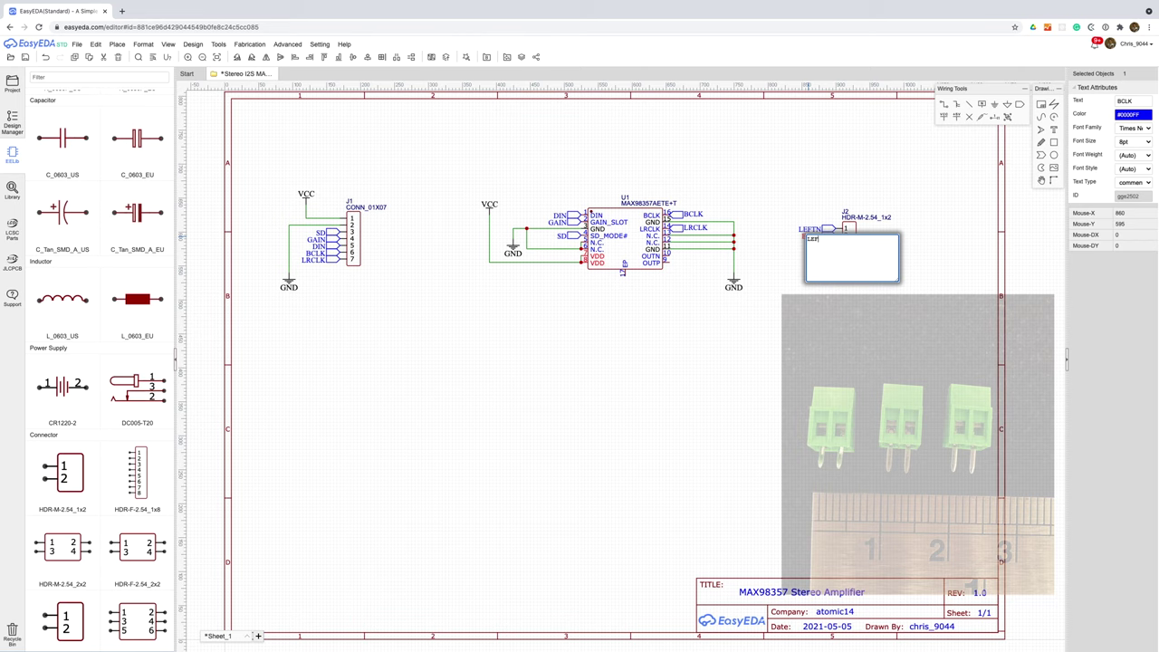
pyautogui.press('Return')
# - Copy the LEFTN and LEFTP net ports onto the amplifier's OUTN and OUTP pins
pyautogui.hotkey('ctrl', 'v')
pyautogui.click(675, 254)
pyautogui.hotkey('ctrl', 'v')
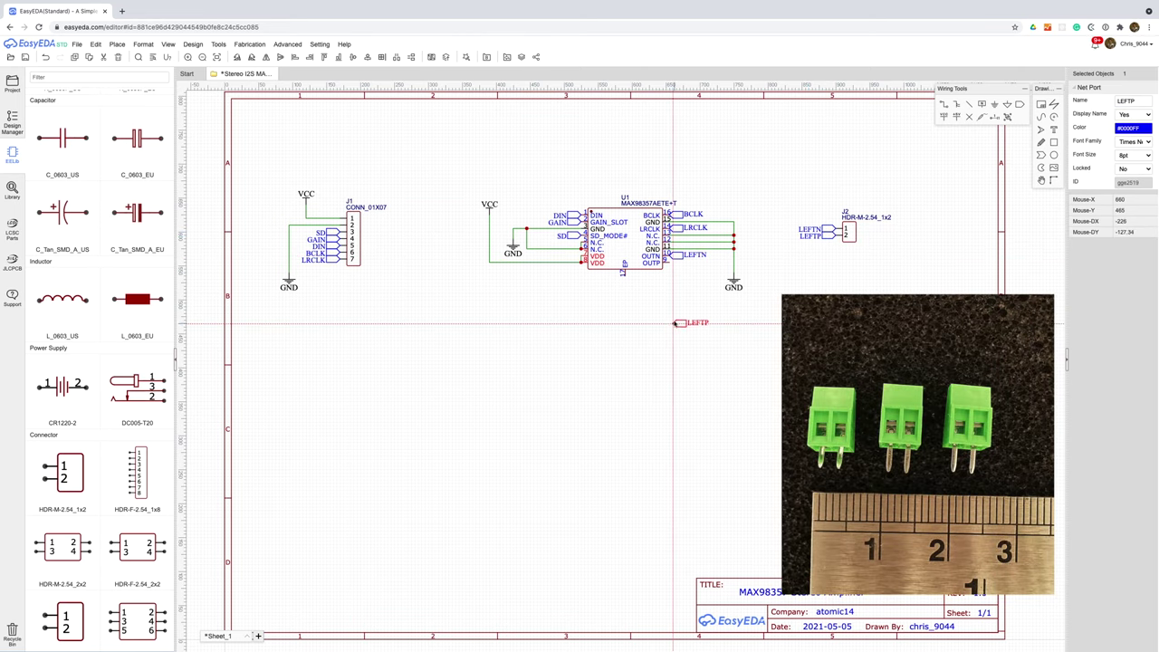
pyautogui.click(675, 263)
# - Add 10uF and 100nF capacitors between VCC and GND, and move the two-pin output connector closer to the amplifier
pyautogui.click(12, 190)
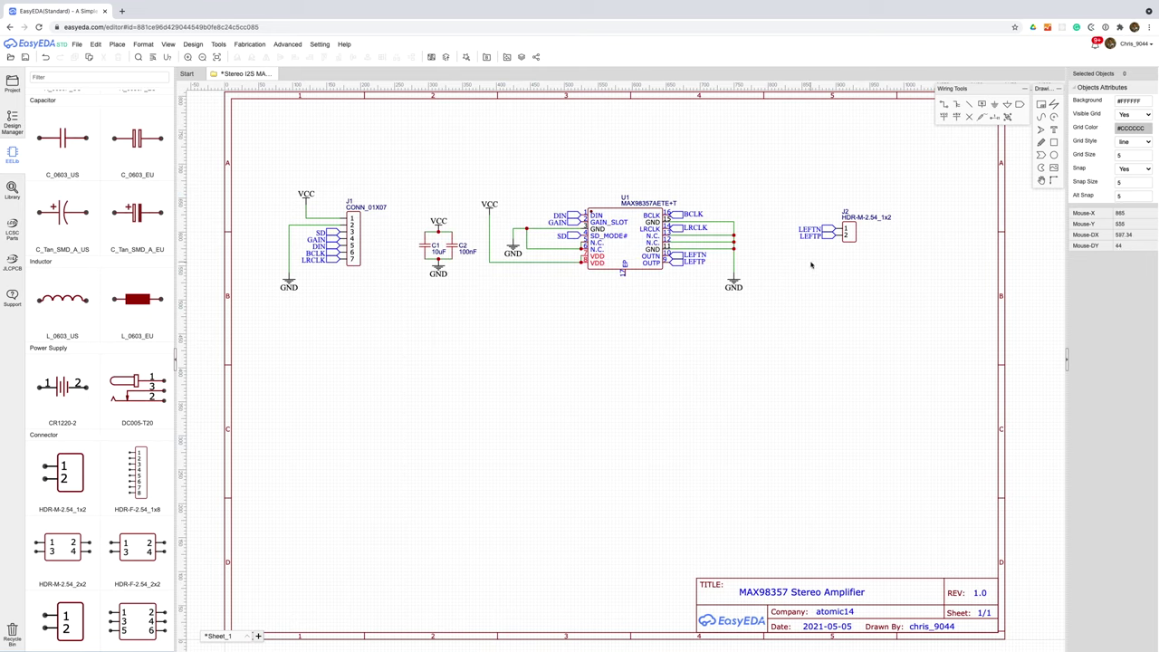
pyautogui.moveTo(809, 262)
pyautogui.mouseDown()
pyautogui.moveTo(851, 233)
pyautogui.moveTo(823, 250)
pyautogui.mouseUp()
pyautogui.click(392, 272)
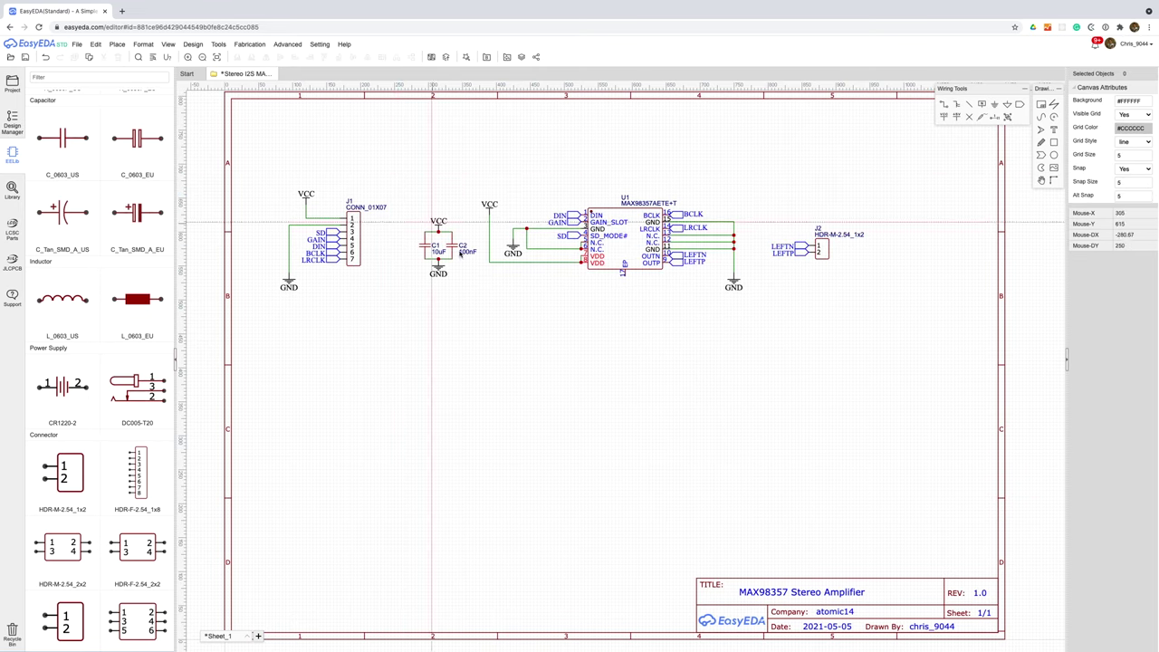
# - Frame the capacitors, amplifier and output connector with a rectangle and label it "Left Channel"
pyautogui.moveTo(886, 316); pyautogui.dragTo(405, 173)
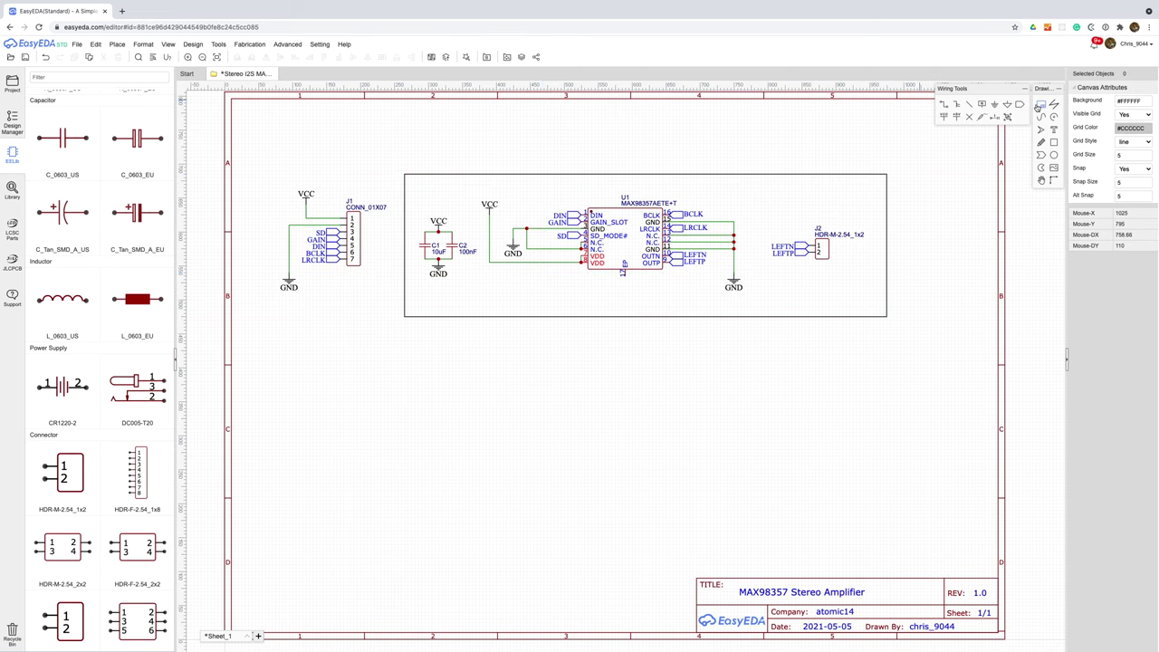
pyautogui.hotkey('ctrl', 'v')
pyautogui.doubleClick(819, 308)
pyautogui.write('Left Ch')
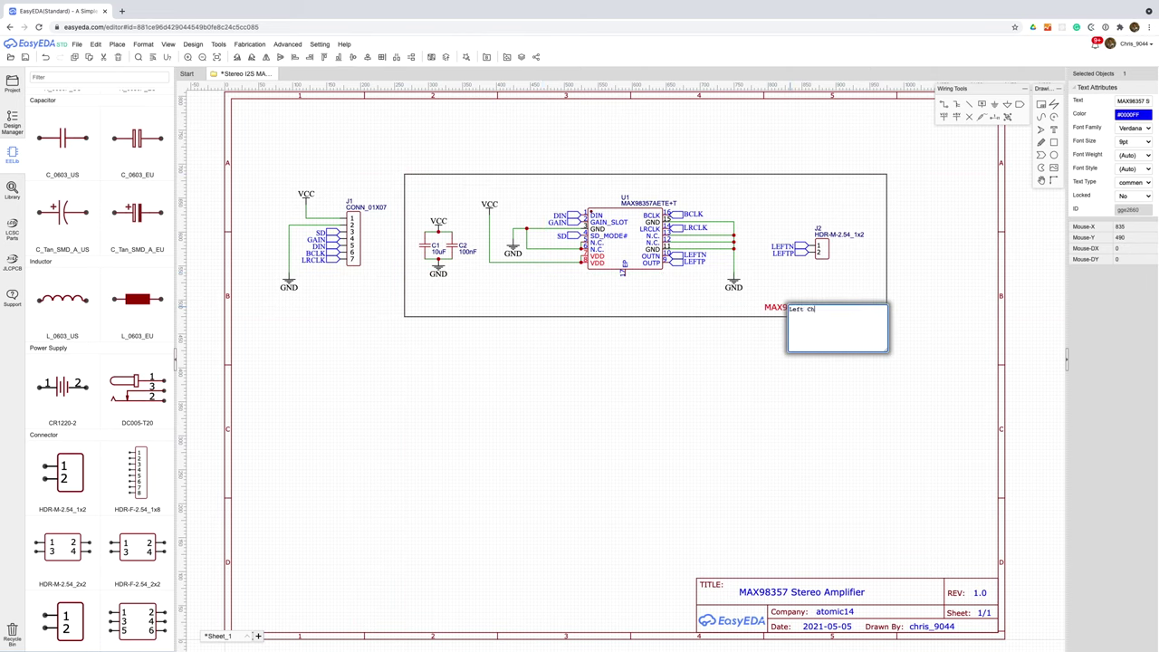
pyautogui.write('annel')
pyautogui.press('Return')
# - Duplicate the complete framed Left Channel circuit and place the copy directly below the original
pyautogui.moveTo(921, 140); pyautogui.dragTo(391, 360)
pyautogui.hotkey('ctrl', 'c')
pyautogui.hotkey('ctrl', 'v')
pyautogui.click(403, 415)
# - Rename the two-pin output connectors LEFT in the upper circuit and RIGHT in the lower circuit
pyautogui.doubleClick(819, 229)
pyautogui.write('LEFT')
pyautogui.press('Return')
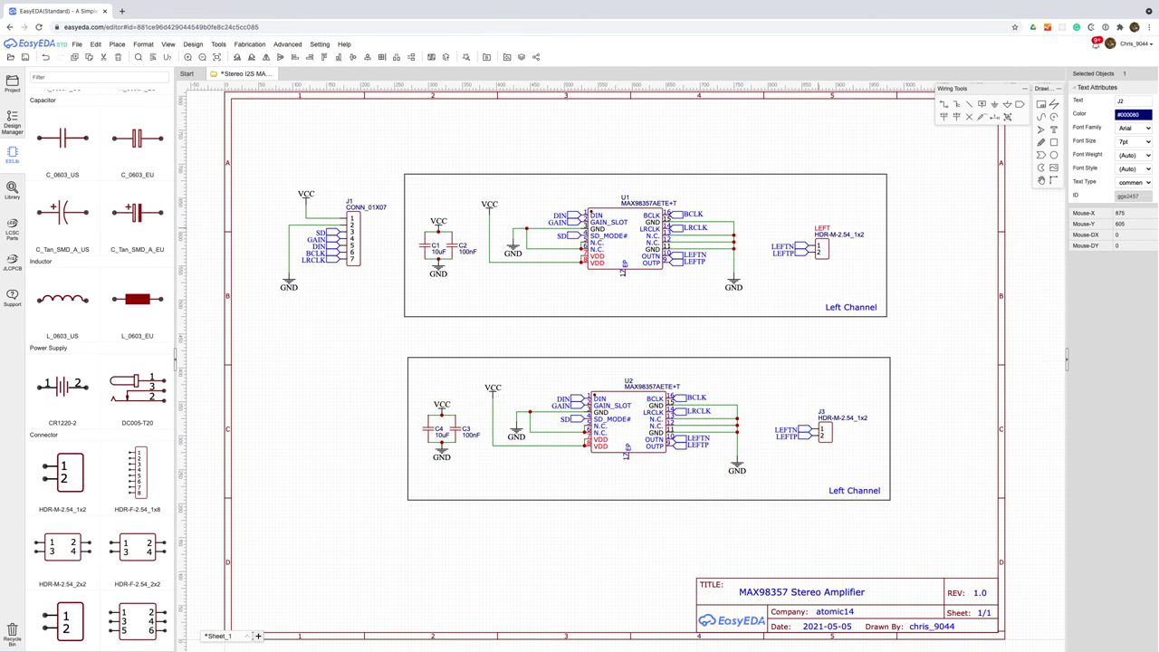
pyautogui.doubleClick(821, 412)
pyautogui.write('RIGHT')
pyautogui.press('Return')
# - Change the text label of the lower circuit frame to "Right Channel"
pyautogui.doubleClick(834, 491)
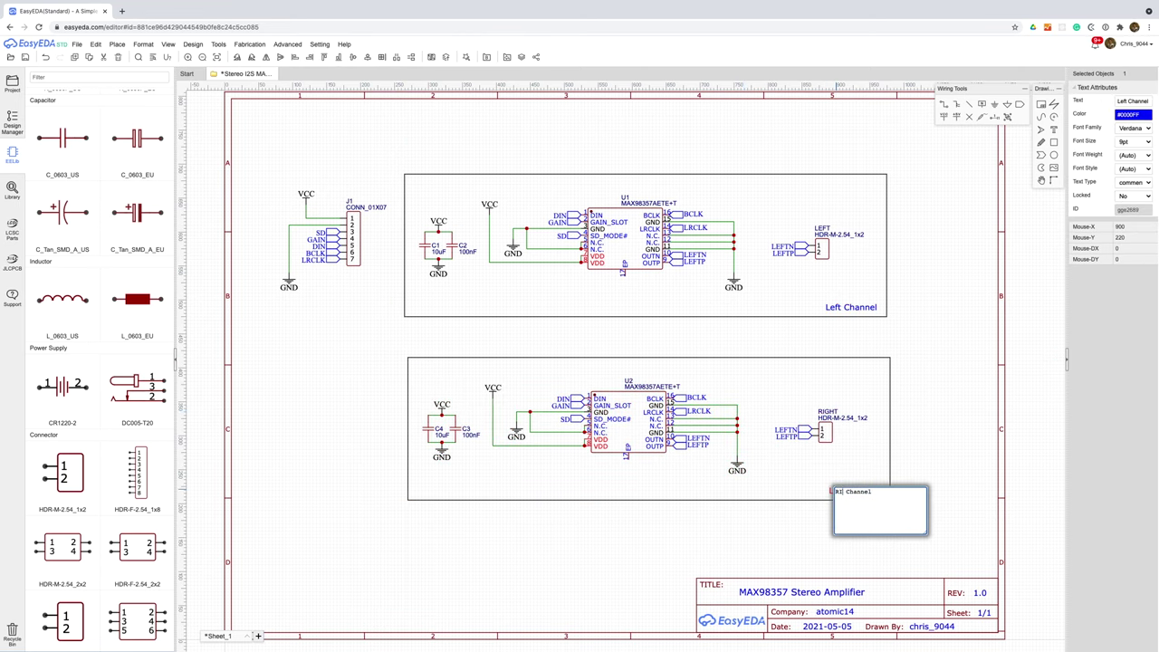
pyautogui.write('Right Channel')
pyautogui.click(761, 533)
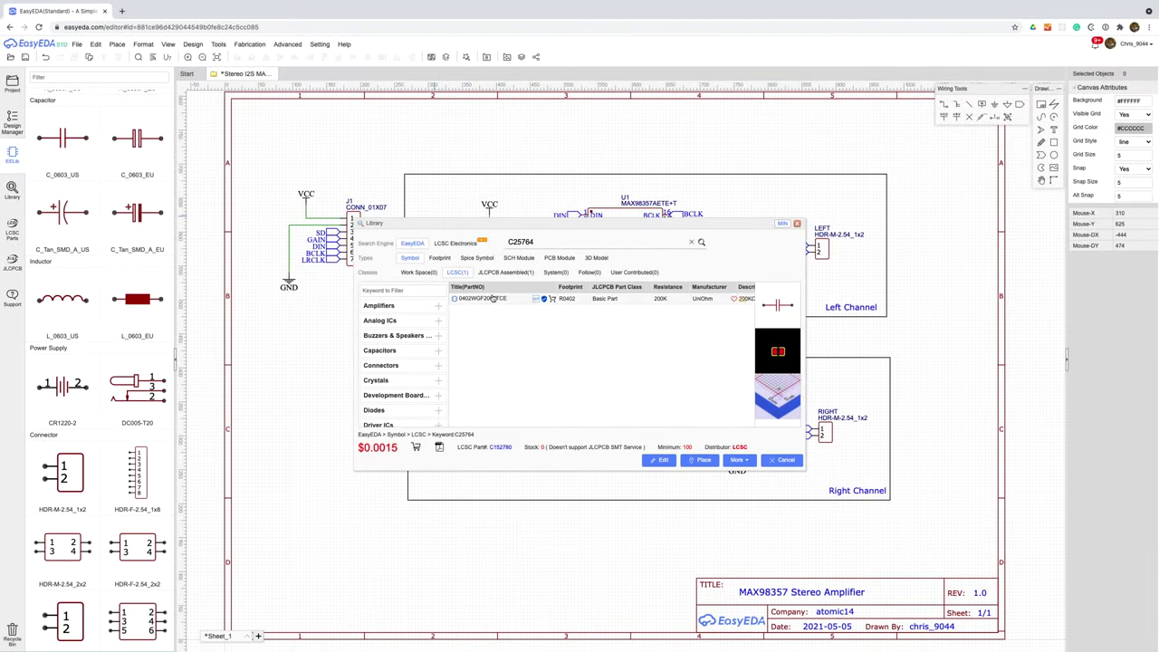
# - Place a 200K resistor (C25764) between SD and a new SD_Right net port, and put SD_Right on U2's SD_MODE# pin
pyautogui.click(700, 460)
pyautogui.click(550, 463)
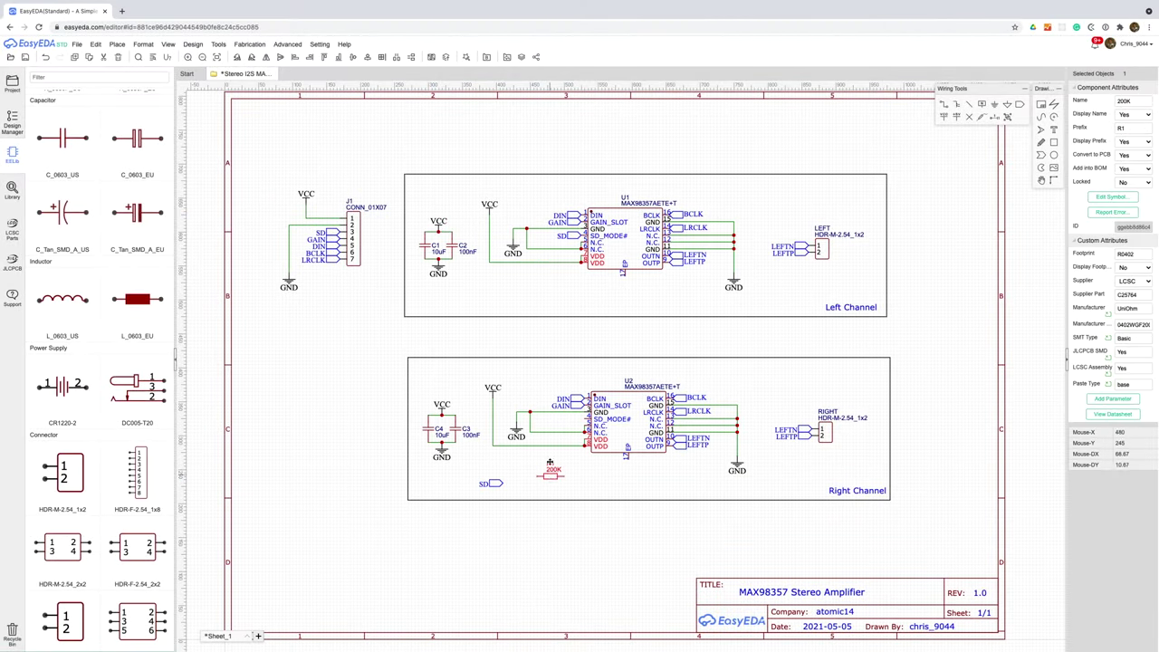
pyautogui.hotkey('alt', 'n')
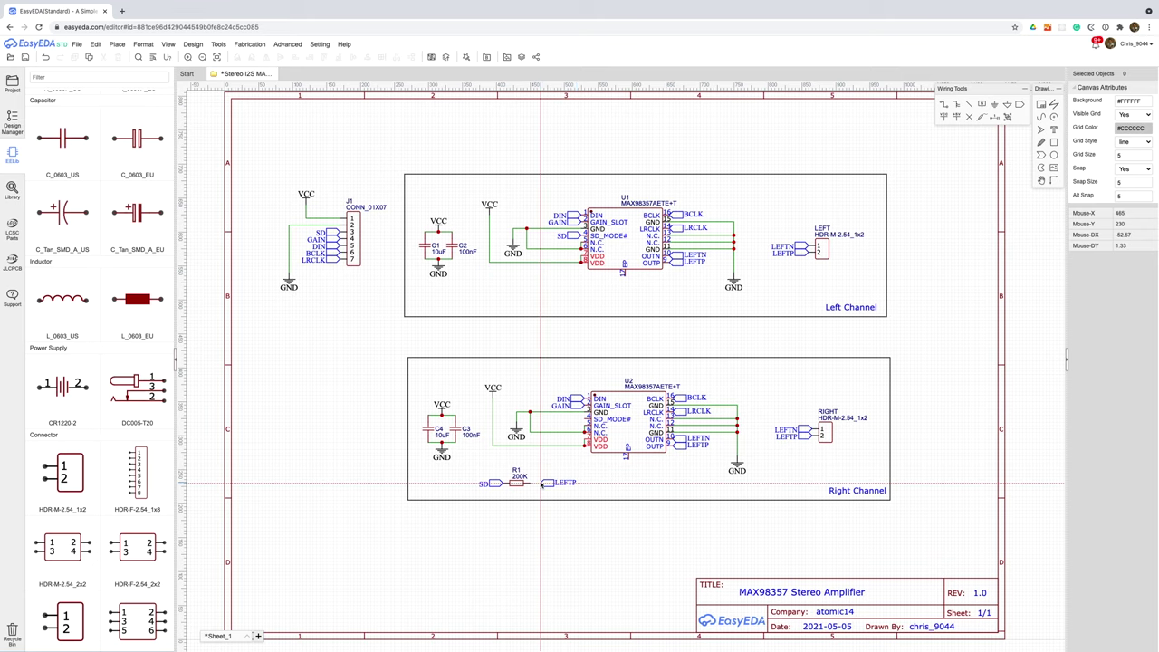
pyautogui.click(534, 484)
pyautogui.doubleClick(558, 483)
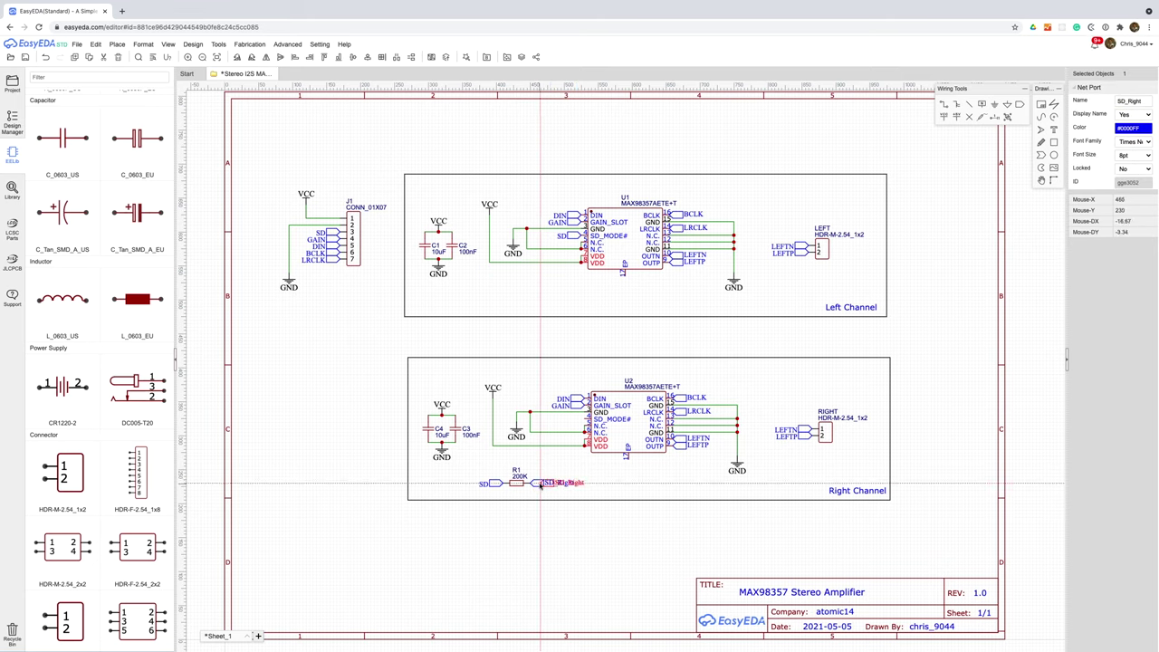
# - Rename the Right Channel output net ports to RIGHTN and RIGHTP, both at the amplifier and at the RIGHT connector
pyautogui.click(699, 438)
pyautogui.doubleClick(695, 445)
pyautogui.write('RIGHTP')
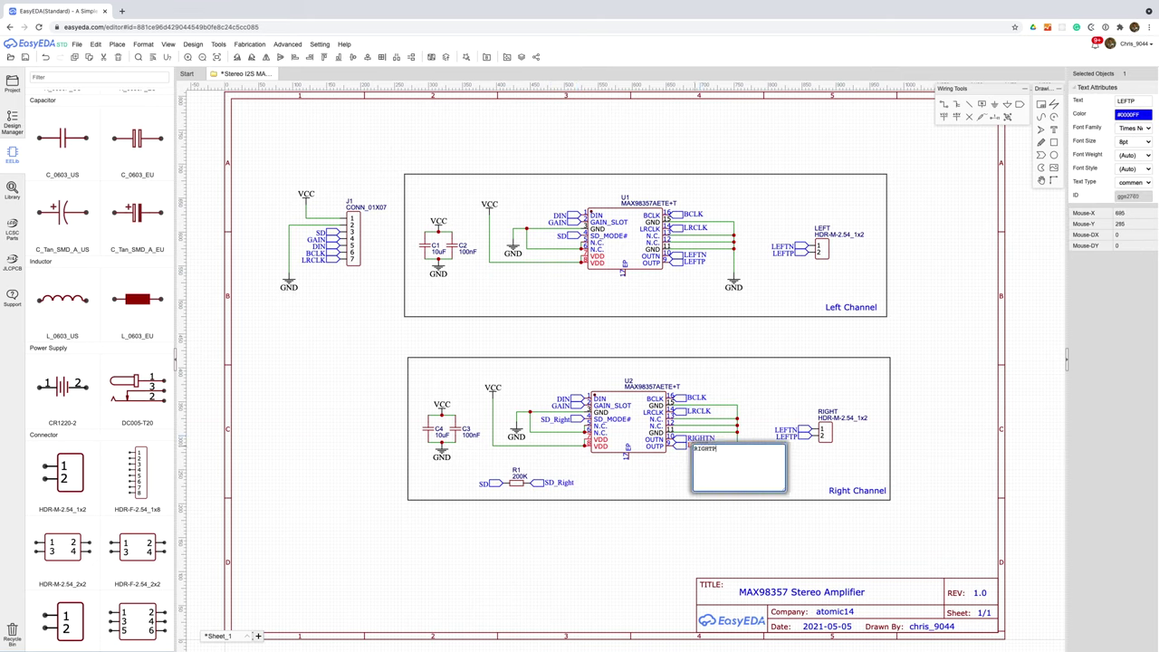
pyautogui.doubleClick(784, 429)
pyautogui.write('RIGHTN')
pyautogui.doubleClick(784, 436)
pyautogui.write('RIGHTP')
pyautogui.press('Return')
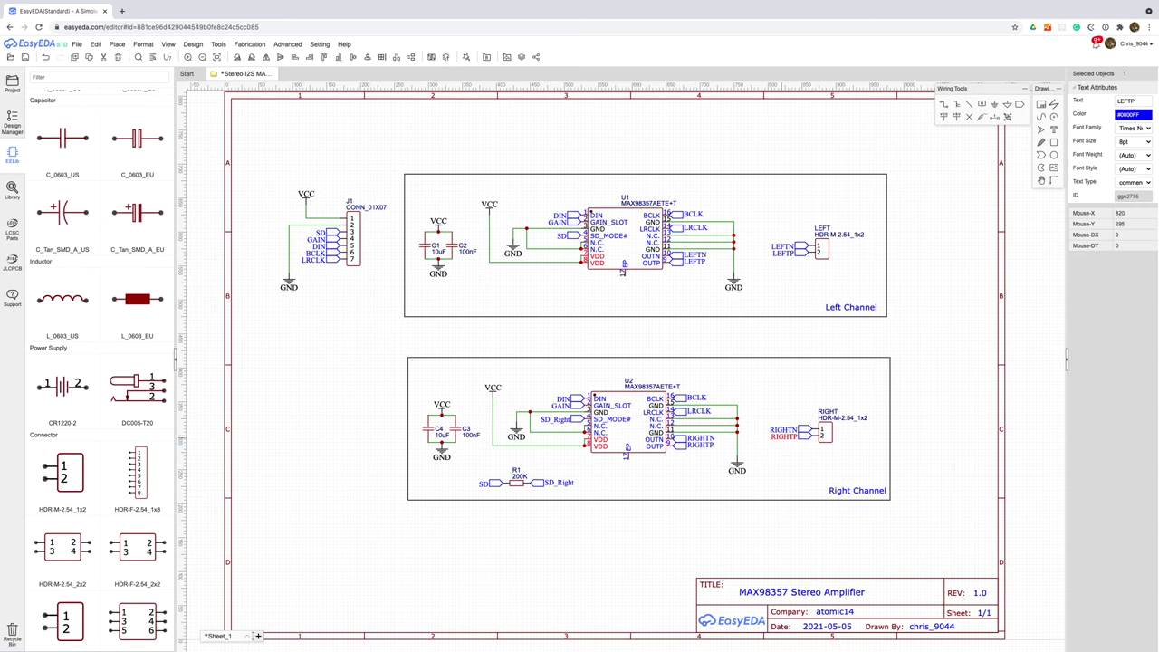
# - Save the finished schematic and convert it to a PCB layout
pyautogui.click(638, 554)
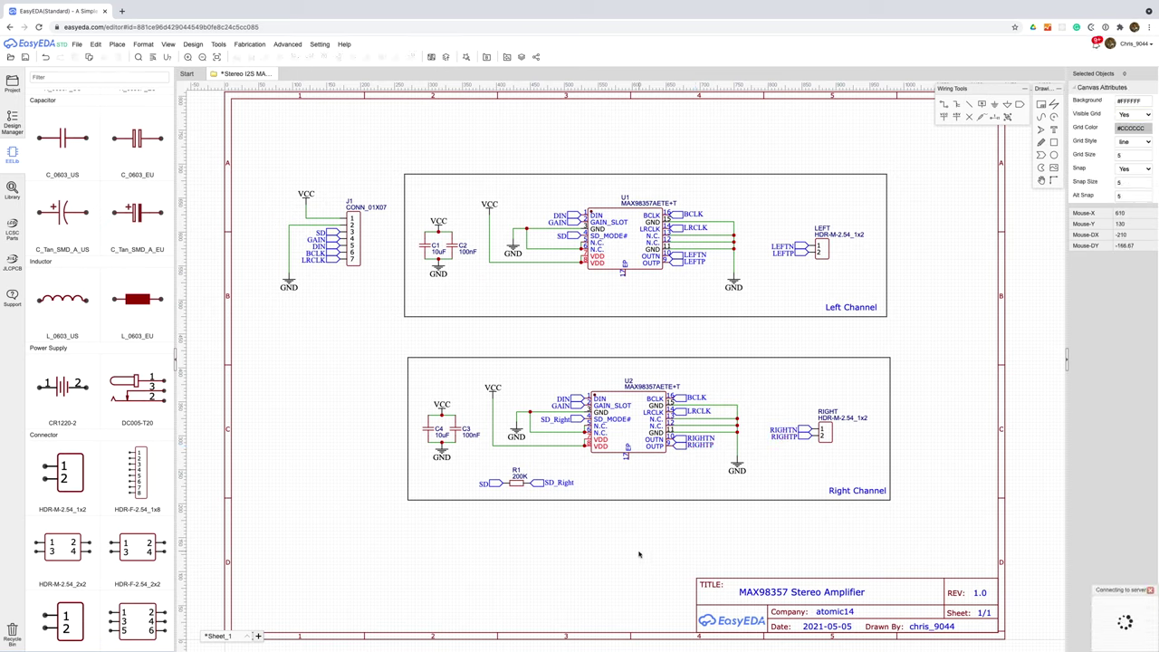
pyautogui.hotkey('alt', 'p')
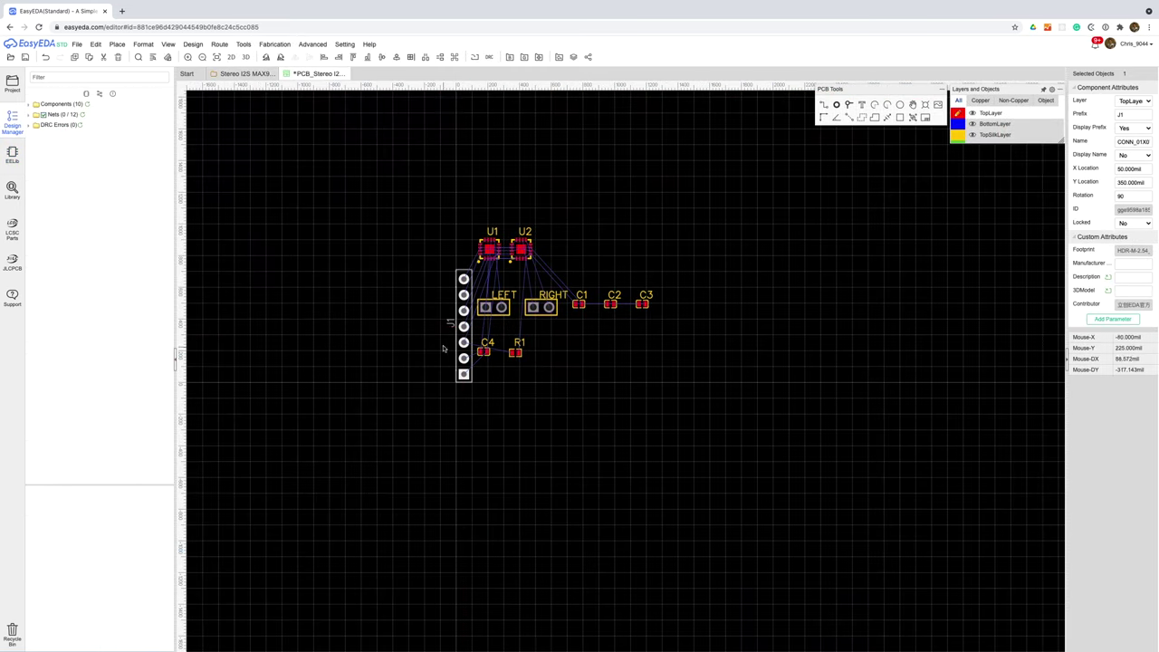
# - Stack U1 above U2 beside the seven-pin header J1, and place the capacitors close below the amplifiers
pyautogui.moveTo(493, 307); pyautogui.dragTo(616, 267)
pyautogui.moveTo(541, 307); pyautogui.dragTo(621, 356)
pyautogui.moveTo(488, 249); pyautogui.dragTo(496, 290)
pyautogui.moveTo(521, 249); pyautogui.dragTo(505, 342)
pyautogui.moveTo(496, 290); pyautogui.dragTo(504, 294)
pyautogui.moveTo(580, 304); pyautogui.dragTo(523, 315)
pyautogui.moveTo(642, 304); pyautogui.dragTo(514, 377)
# - Rotate the LEFT and RIGHT connectors upright, place them beside U1 and U2, and remove their silkscreen name labels
pyautogui.scroll(3, 514, 377)
pyautogui.press('space')
pyautogui.moveTo(699, 184); pyautogui.dragTo(579, 238)
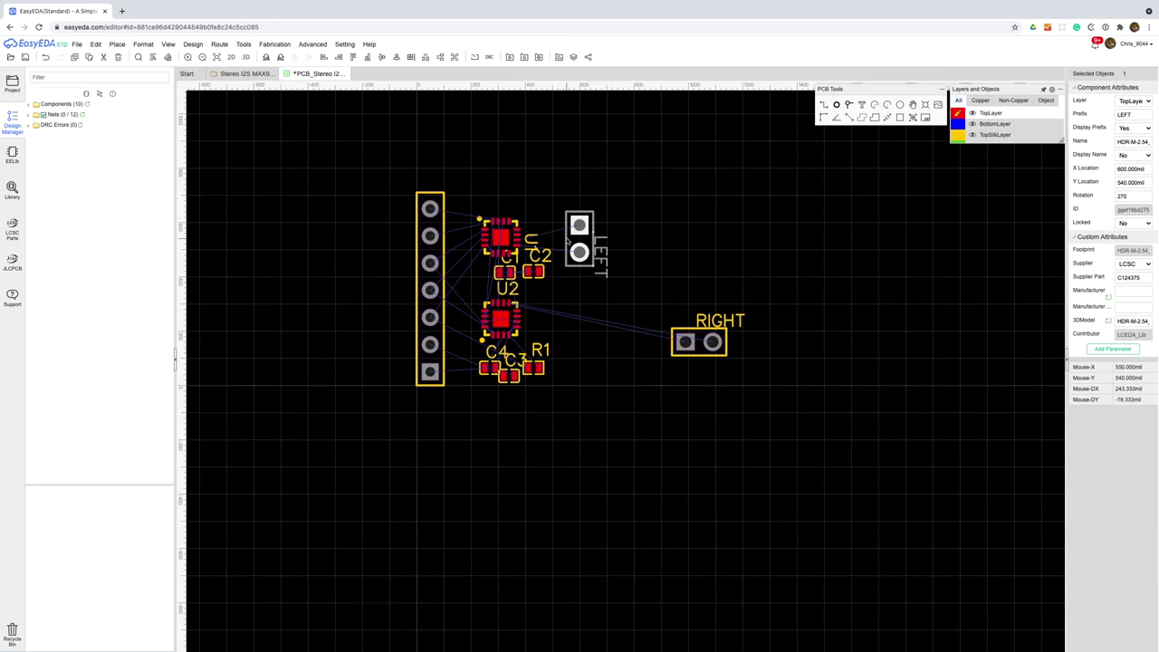
pyautogui.moveTo(698, 338); pyautogui.dragTo(600, 322)
pyautogui.press('space')
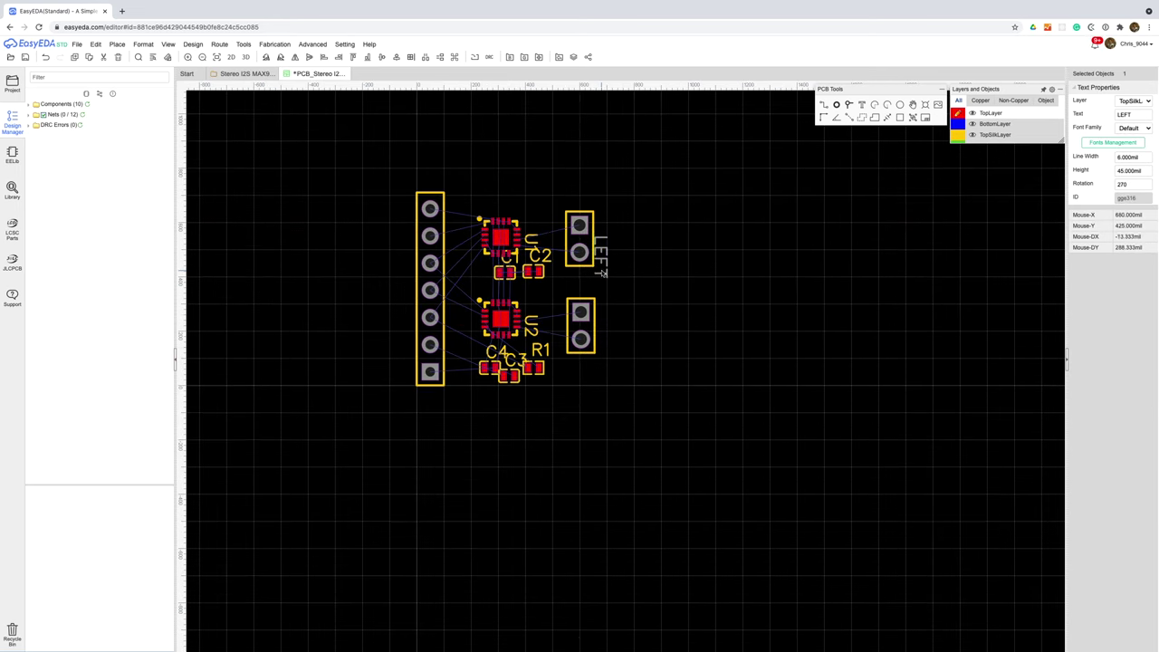
# - Reduce the text height of the capacitor, resistor and amplifier designators, using 30 mil for U1
pyautogui.click(516, 263)
pyautogui.click(540, 257)
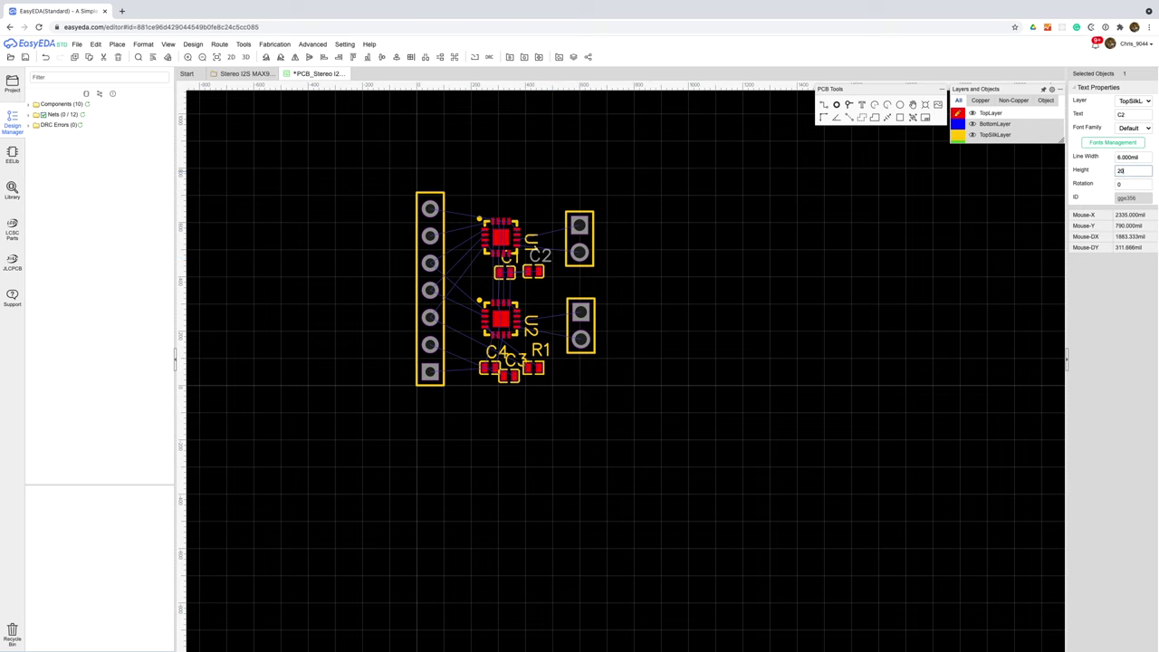
pyautogui.keyDown('ctrl'); pyautogui.click(503, 358); pyautogui.keyUp('ctrl')
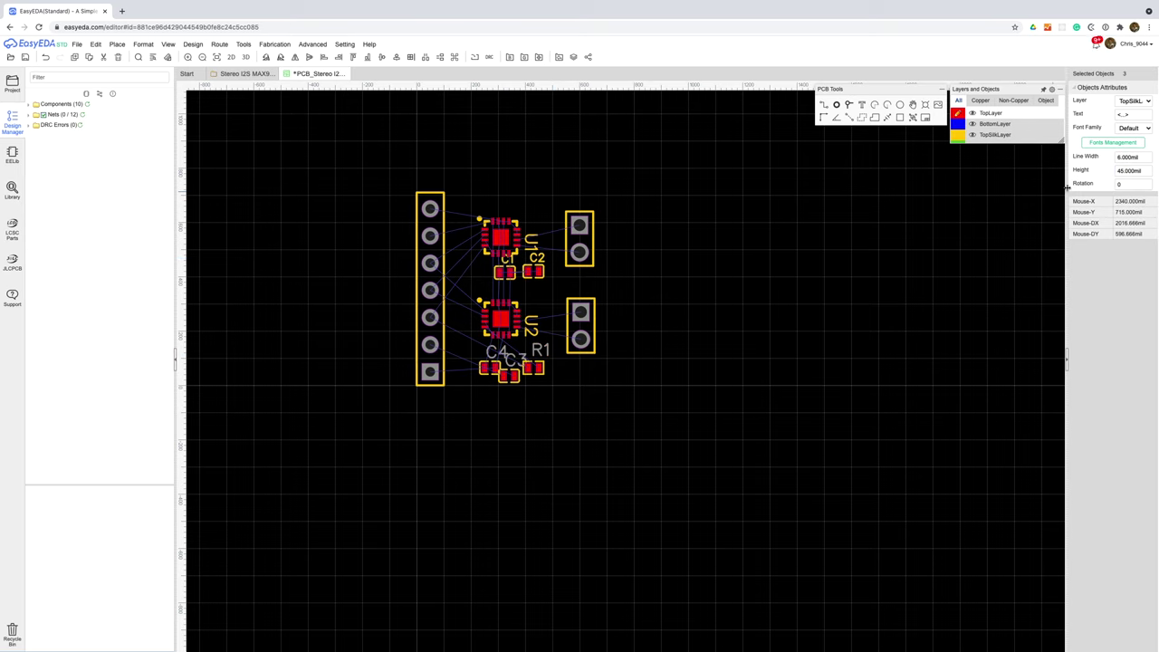
pyautogui.press('Return')
pyautogui.scroll(2, 463, 335)
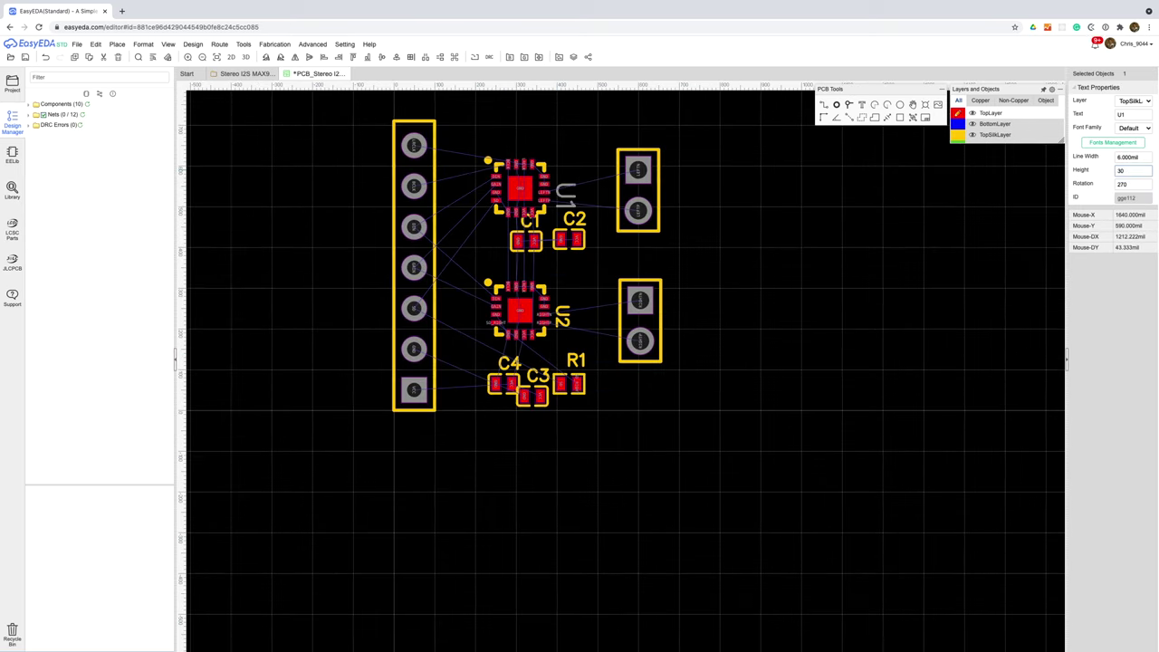
# - Add seven text labels alongside the pins of header J1 and set their height to 40 mil
pyautogui.hotkey('ctrl', 'v')
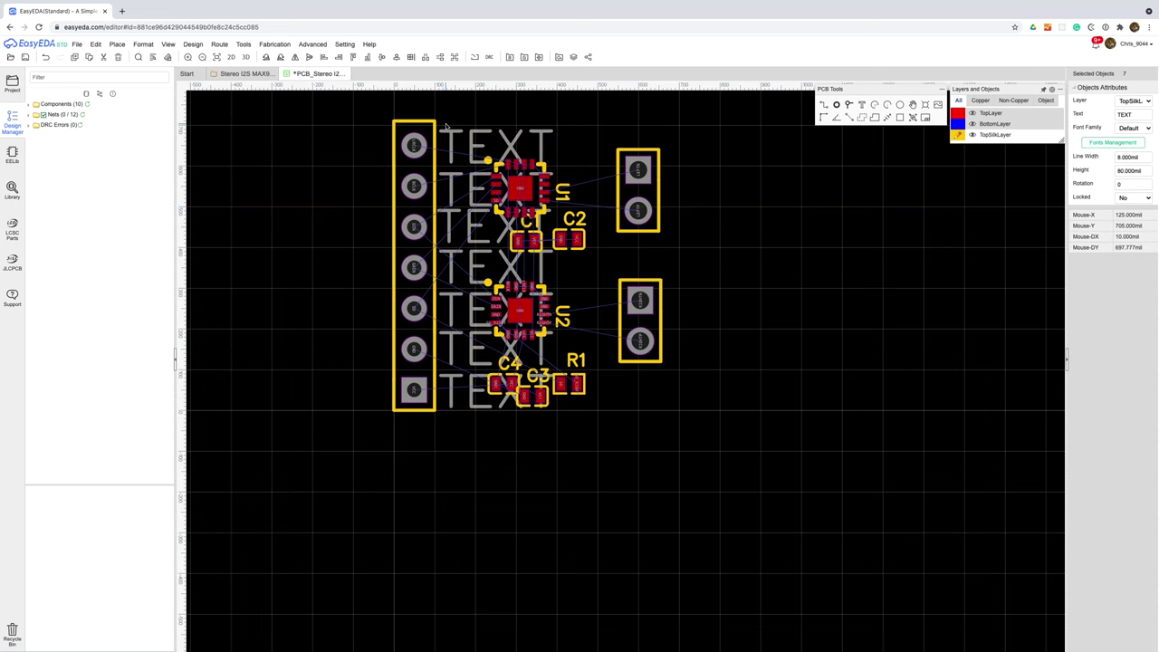
pyautogui.write('40')
pyautogui.press('Return')
pyautogui.click(143, 44)
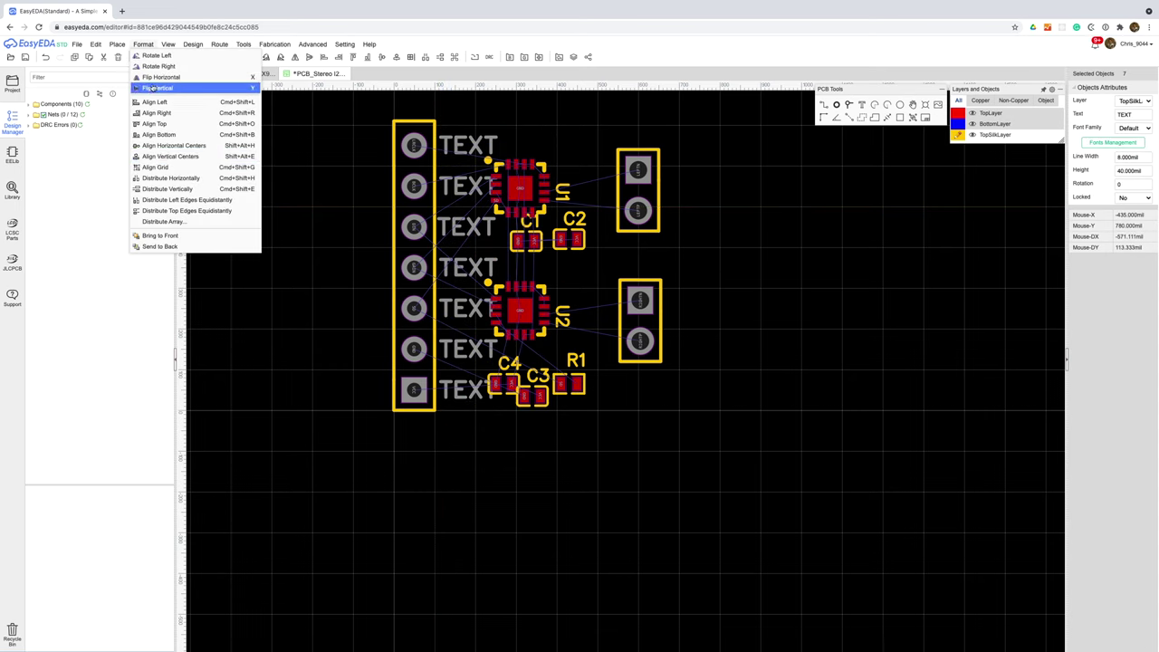
# - Rename the header pin labels, from top to bottom, LRCLK, BCLK, DIN, GAIN, SD, GND and VCC
pyautogui.doubleClick(467, 145)
pyautogui.write('LRCLK')
pyautogui.doubleClick(467, 186)
pyautogui.write('BCLK')
pyautogui.doubleClick(467, 227)
pyautogui.write('DIN')
pyautogui.doubleClick(467, 267)
pyautogui.write('GAIN')
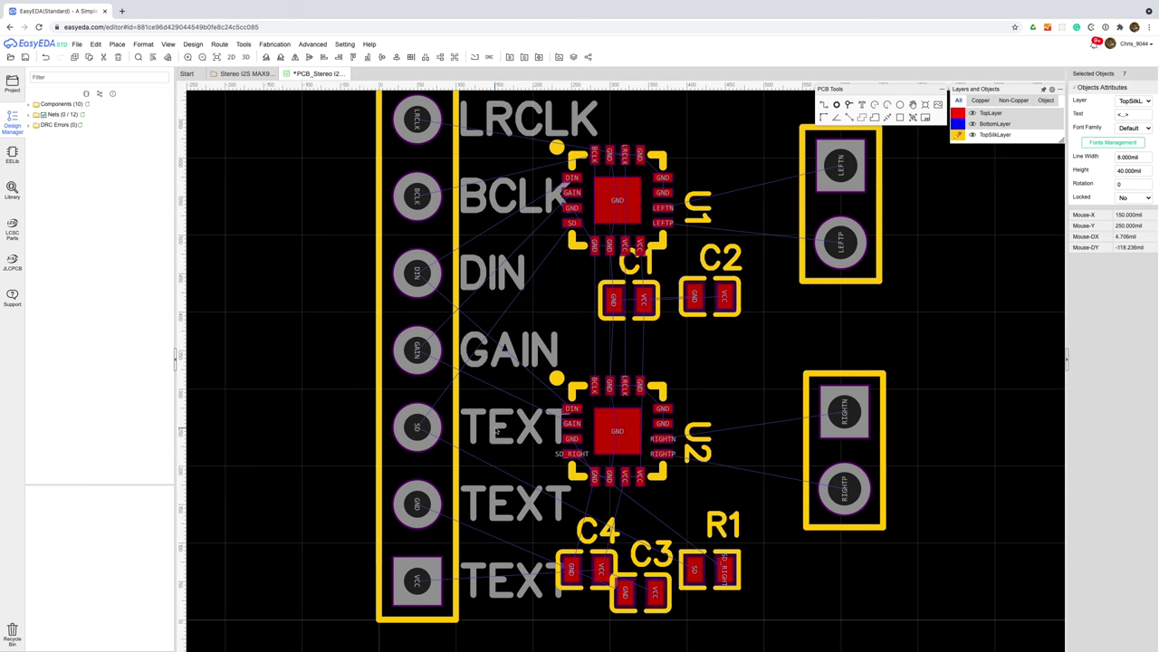
pyautogui.doubleClick(496, 425)
pyautogui.write('SD')
pyautogui.doubleClick(496, 502)
pyautogui.write('GND')
pyautogui.doubleClick(496, 579)
pyautogui.write('VCC')
pyautogui.scroll(-1, 489, 584)
# - Align amplifiers U1 and U2, move the output connectors closer, and reposition the U1 and U2 labels next to their chips
pyautogui.click(644, 291)
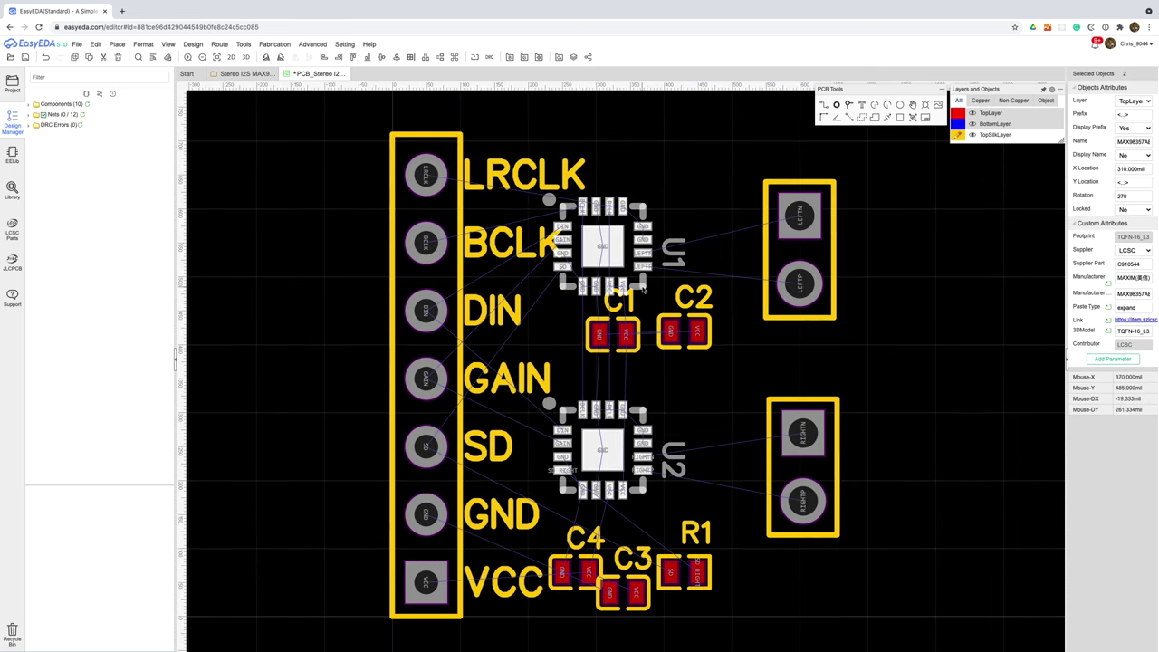
pyautogui.click(143, 44)
pyautogui.click(209, 163)
pyautogui.moveTo(799, 249); pyautogui.dragTo(765, 249)
pyautogui.click(640, 477)
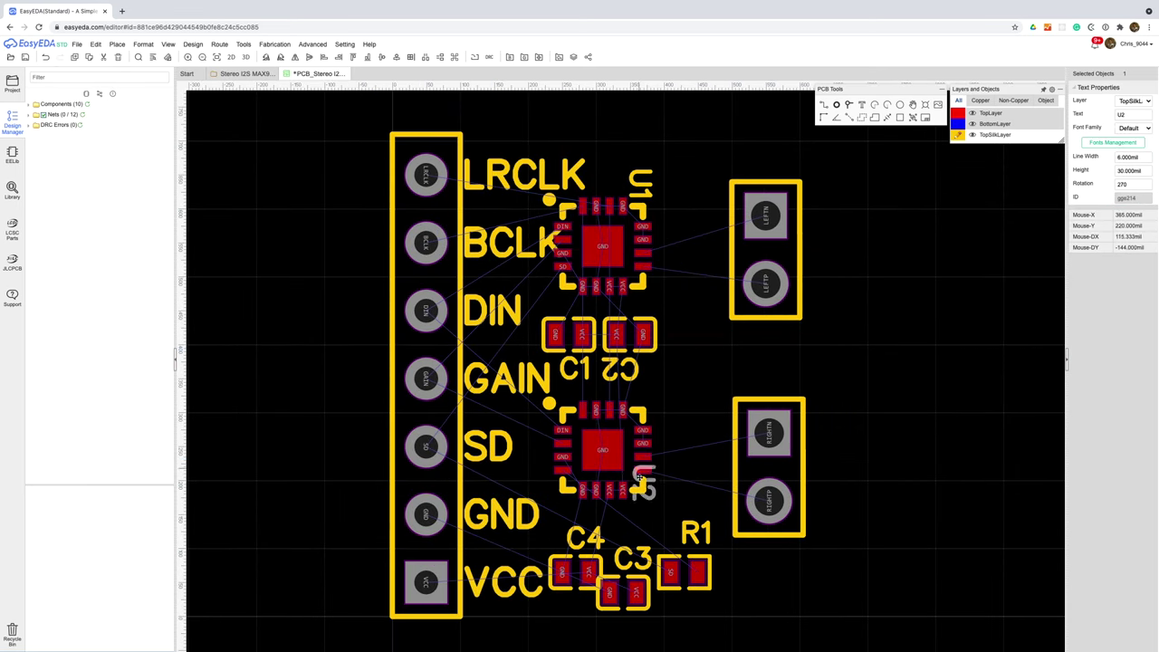
pyautogui.moveTo(640, 477); pyautogui.dragTo(654, 380)
# - Place C4 and C3 side by side below U2 and R1 upright beside it, and move both output connectors closer
pyautogui.moveTo(575, 572); pyautogui.dragTo(559, 525)
pyautogui.moveTo(634, 593); pyautogui.dragTo(618, 525)
pyautogui.moveTo(695, 572); pyautogui.dragTo(531, 452)
pyautogui.moveTo(769, 466); pyautogui.dragTo(735, 466)
pyautogui.moveTo(765, 248); pyautogui.dragTo(732, 249)
# - Create a rectangular board outline around the components and place mounting holes above and below the output connectors
pyautogui.click(221, 43)
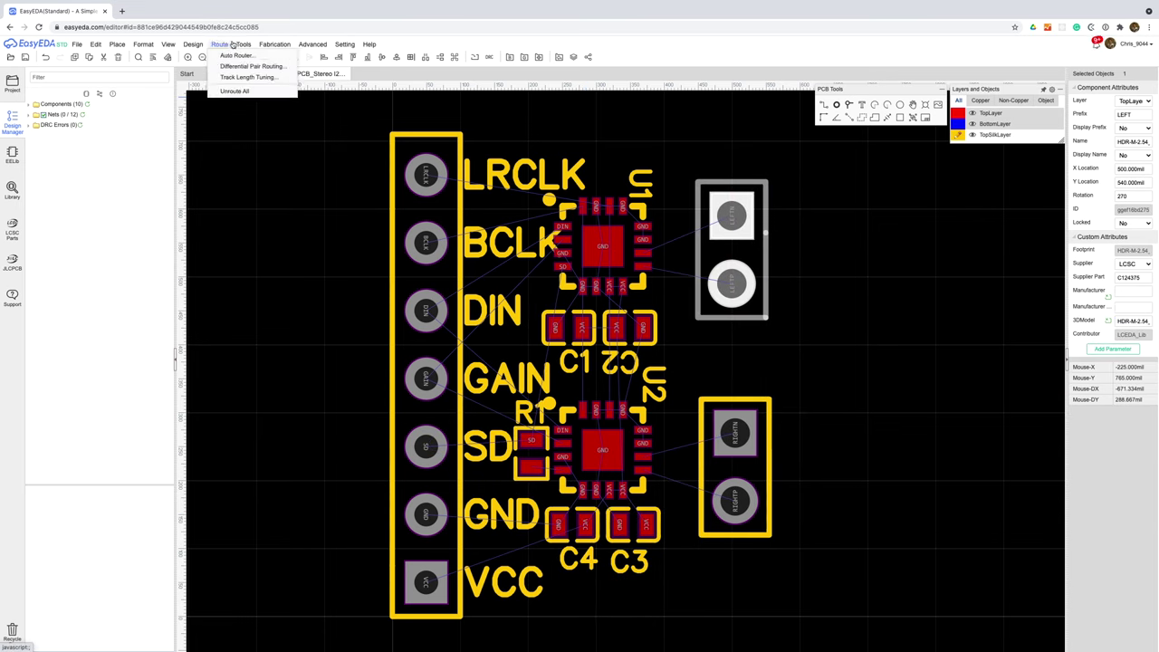
pyautogui.click(271, 114)
pyautogui.press('o')
pyautogui.click(733, 168)
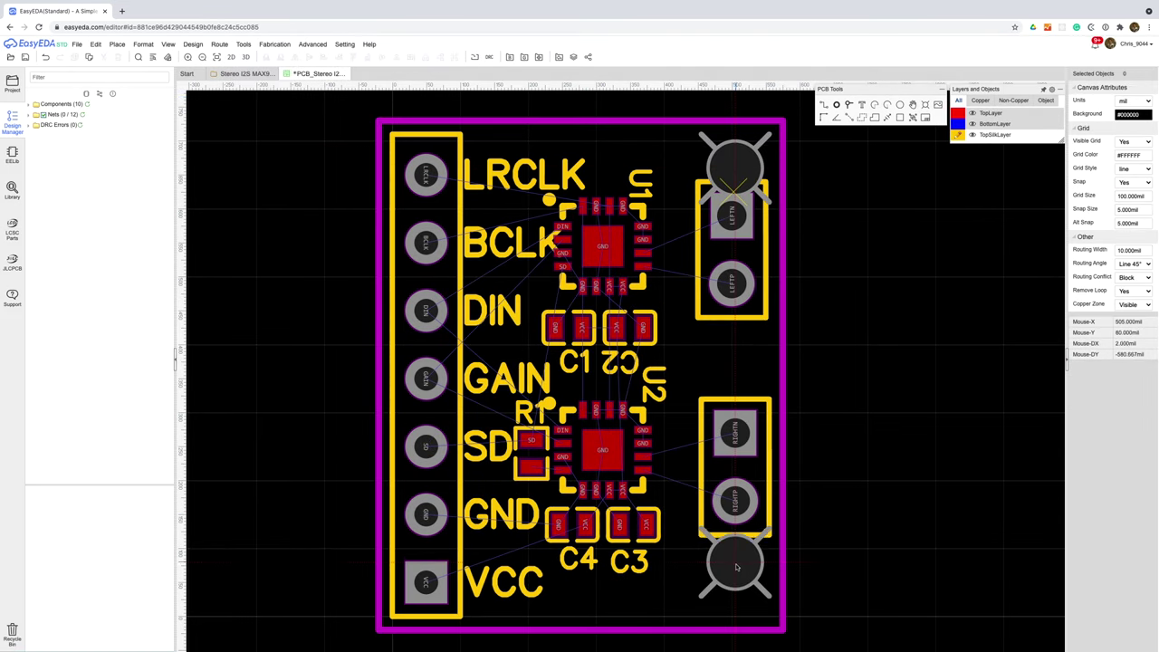
pyautogui.click(735, 578)
# - Shift the LEFT connector down and the RIGHT connector slightly up to clear the mounting holes
pyautogui.moveTo(732, 249); pyautogui.dragTo(732, 286)
pyautogui.click(735, 466)
pyautogui.click(914, 411)
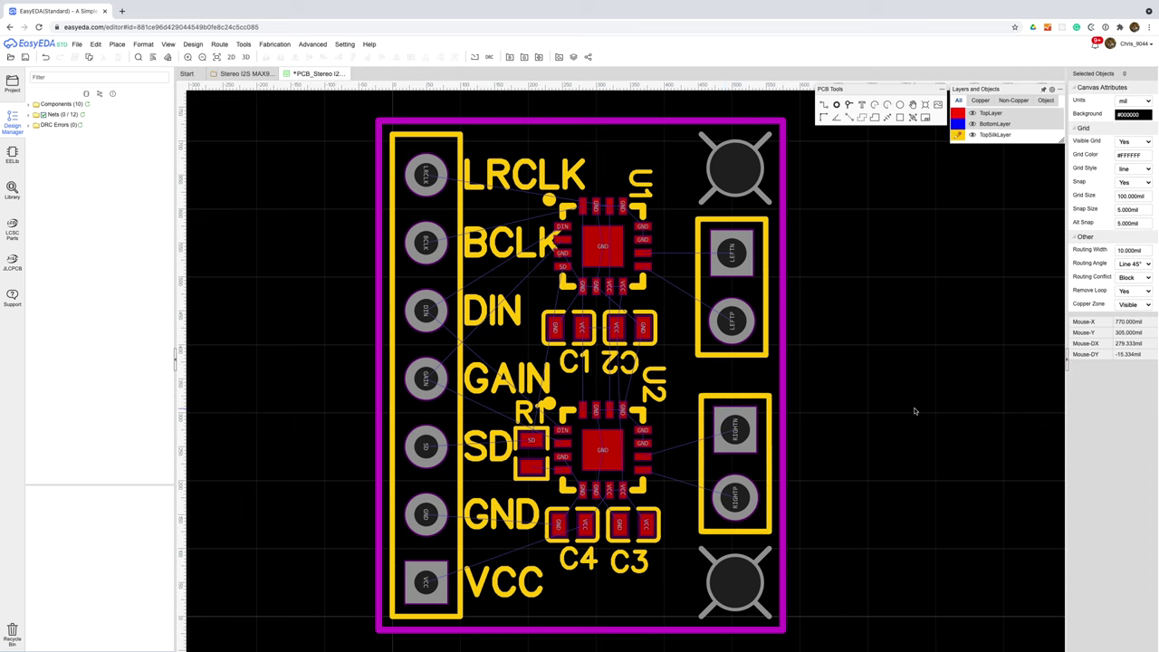
# - Copy the seven header pin labels and place the duplicates mirrored on the bottom silkscreen layer over the originals
pyautogui.click(524, 175)
pyautogui.keyDown('ctrl'); pyautogui.click(511, 242); pyautogui.keyUp('ctrl')
pyautogui.keyDown('ctrl'); pyautogui.click(491, 310); pyautogui.keyUp('ctrl')
pyautogui.keyDown('ctrl'); pyautogui.click(507, 379); pyautogui.keyUp('ctrl')
pyautogui.keyDown('ctrl'); pyautogui.click(487, 446); pyautogui.keyUp('ctrl')
pyautogui.keyDown('ctrl'); pyautogui.click(501, 514); pyautogui.keyUp('ctrl')
pyautogui.keyDown('ctrl'); pyautogui.click(489, 579); pyautogui.keyUp('ctrl')
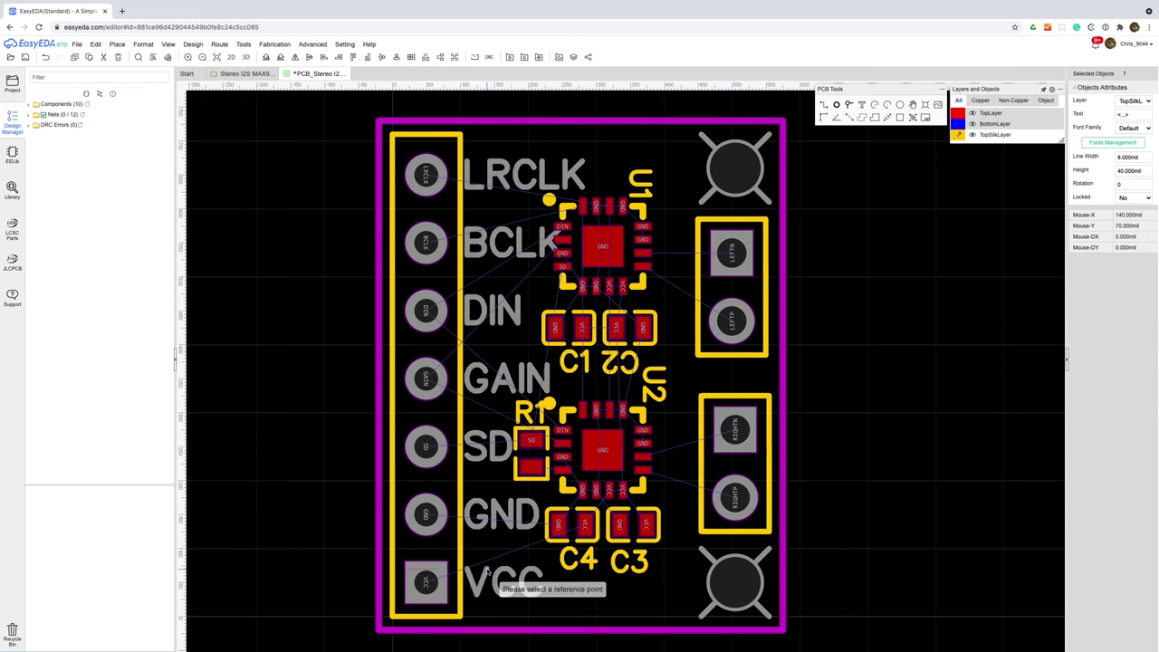
pyautogui.click(487, 571)
pyautogui.moveTo(962, 127)
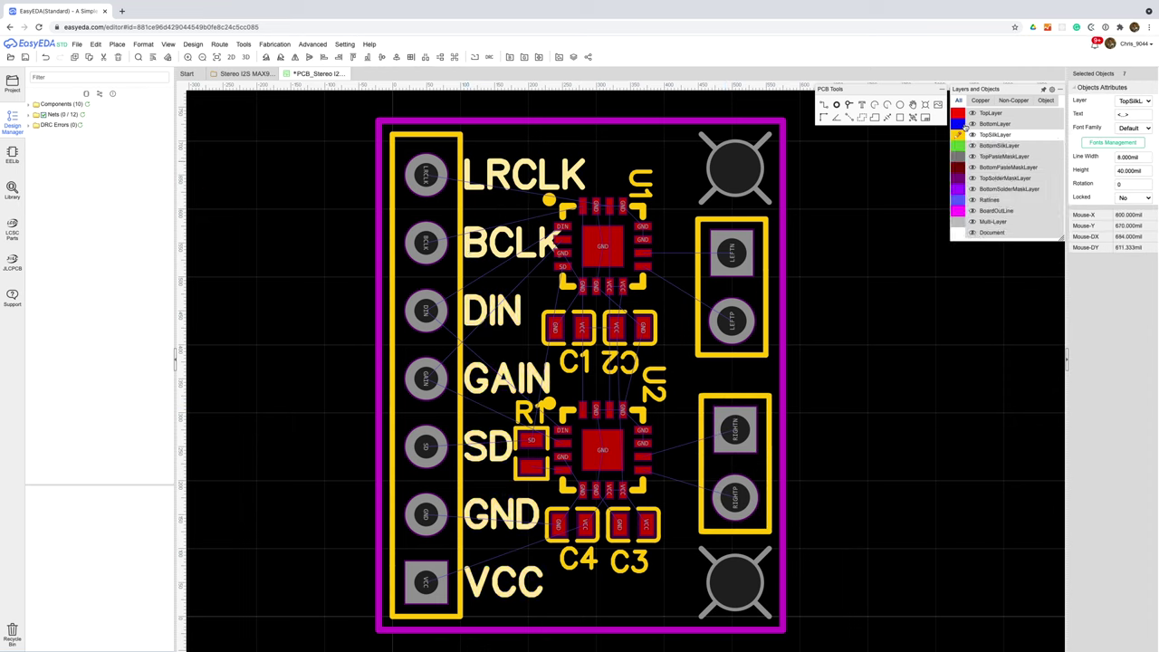
pyautogui.click(1143, 101)
pyautogui.click(1123, 122)
pyautogui.moveTo(226, 44)
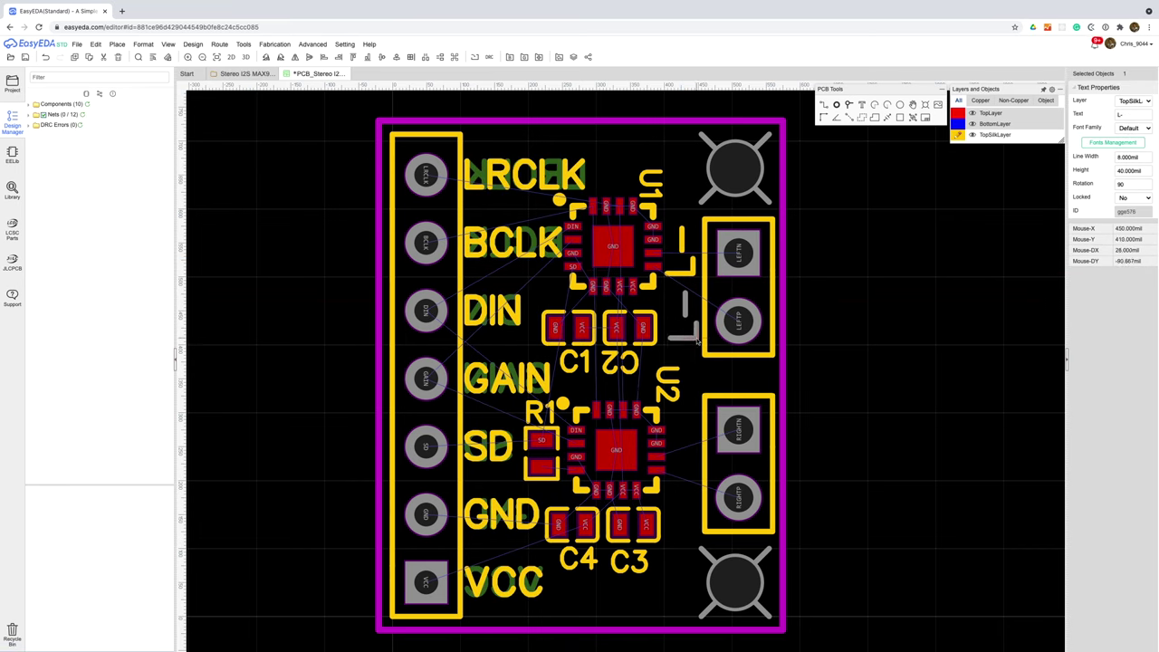
# - Label the output connector pads with rotated silkscreen texts L- and L+ for LEFT, R- and R+ for RIGHT
pyautogui.click(696, 338)
pyautogui.hotkey('ctrl', 'v')
pyautogui.click(697, 457)
pyautogui.click(679, 270)
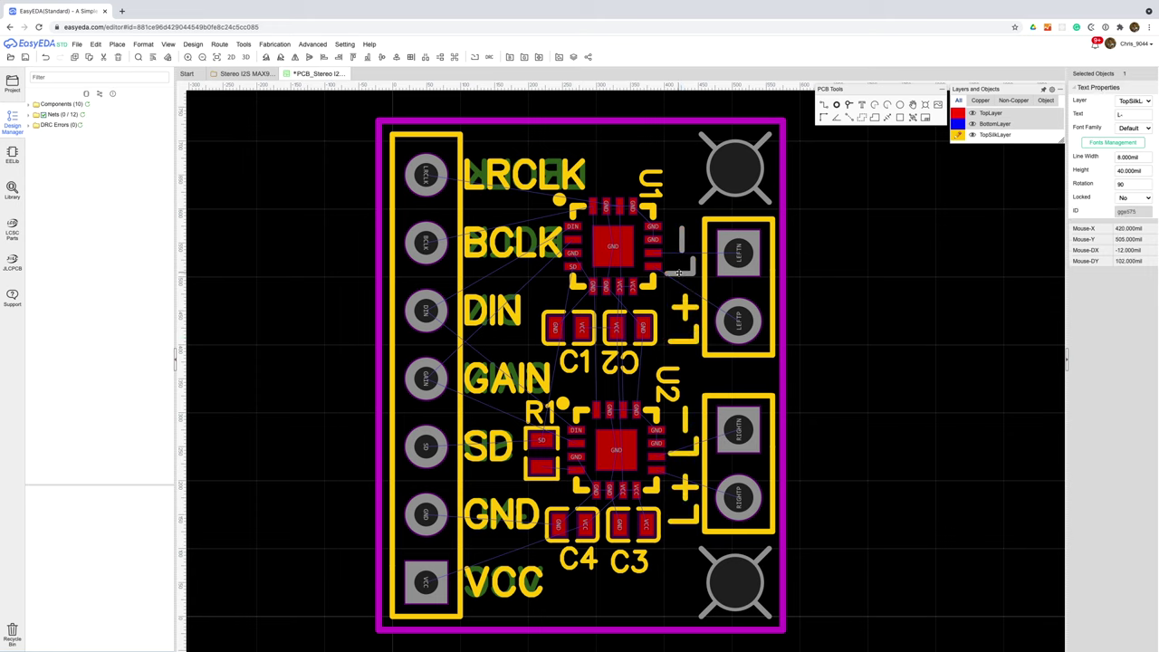
# - Duplicate the four output pad labels onto the bottom silkscreen layer at the same pads
pyautogui.keyDown('shift'); pyautogui.click(686, 457); pyautogui.keyUp('shift')
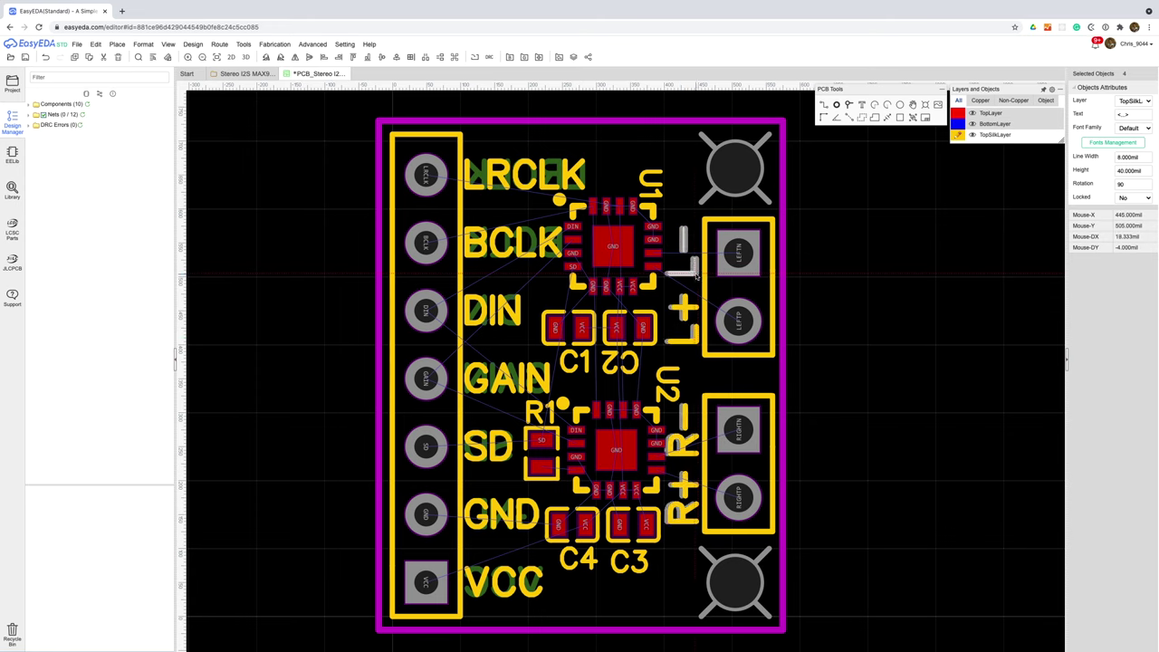
pyautogui.press('space')
pyautogui.press('space')
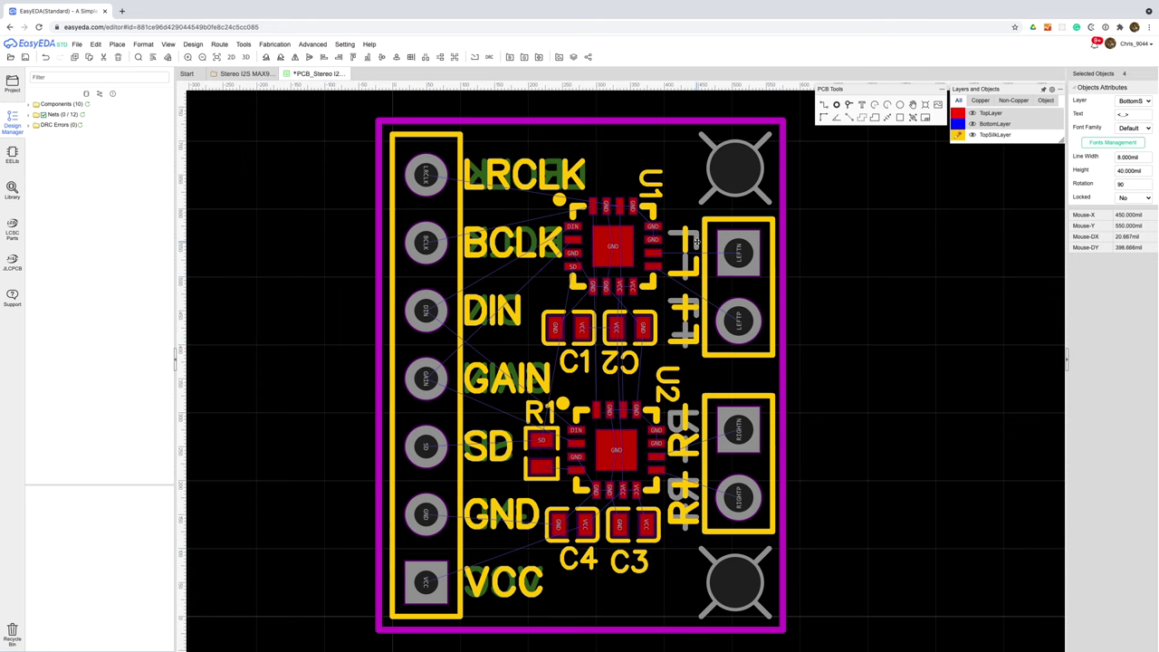
pyautogui.press('Escape')
# - Hide the top and bottom silkscreen layers and route the LRCLK track from the upper amplifier to its header pin
pyautogui.click(972, 135)
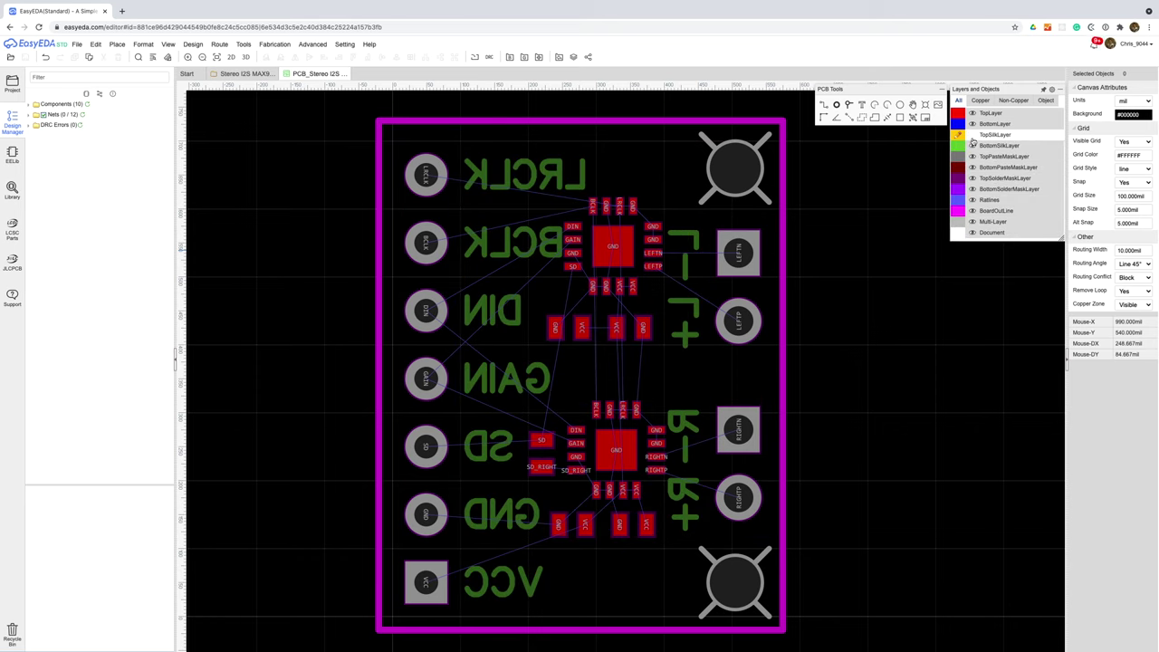
pyautogui.click(973, 146)
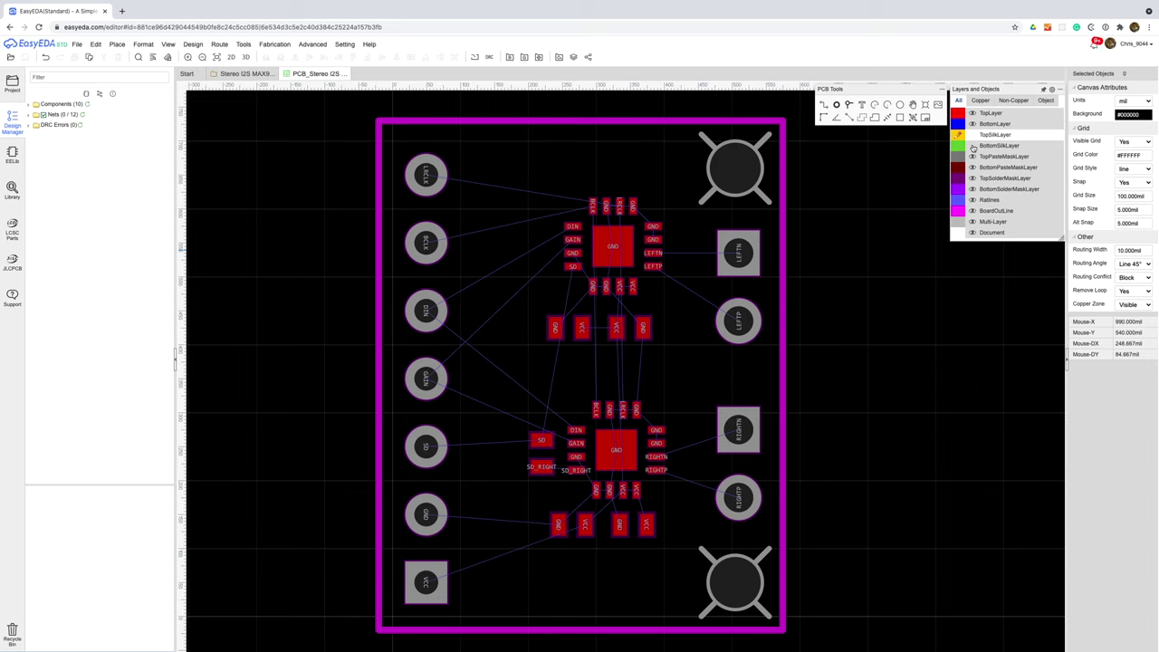
pyautogui.press('w')
pyautogui.click(619, 206)
pyautogui.click(601, 159)
pyautogui.click(425, 168)
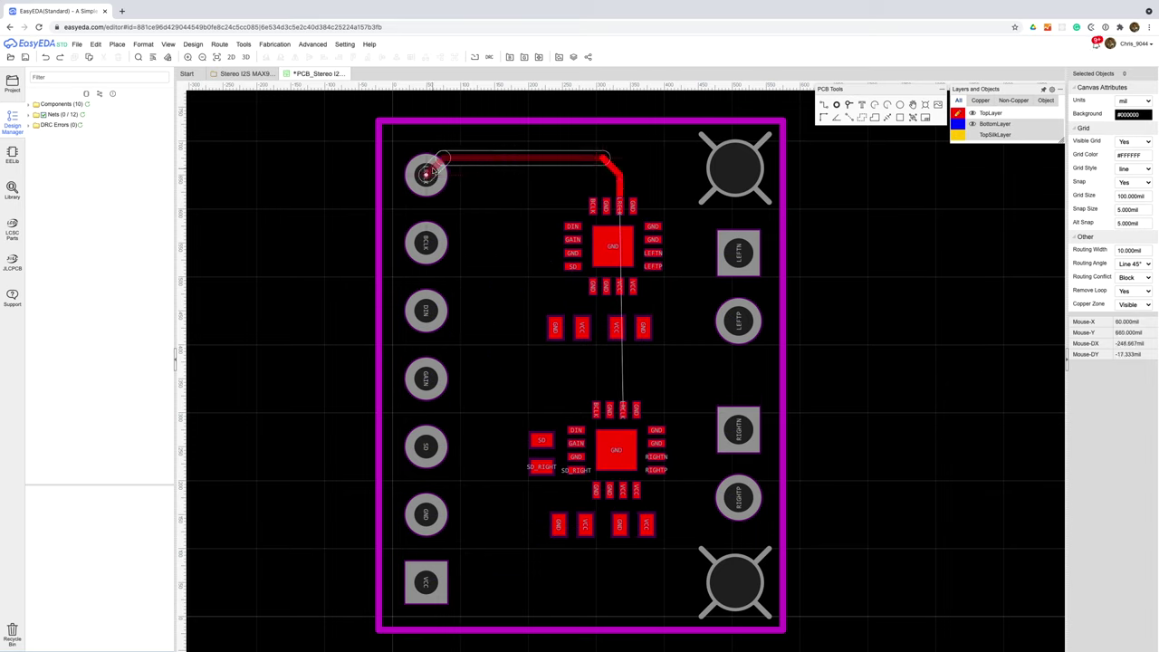
# - Route the BCLK, DIN and GAIN tracks on the top layer between the header pins and the upper amplifier
pyautogui.click(426, 242)
pyautogui.click(489, 183)
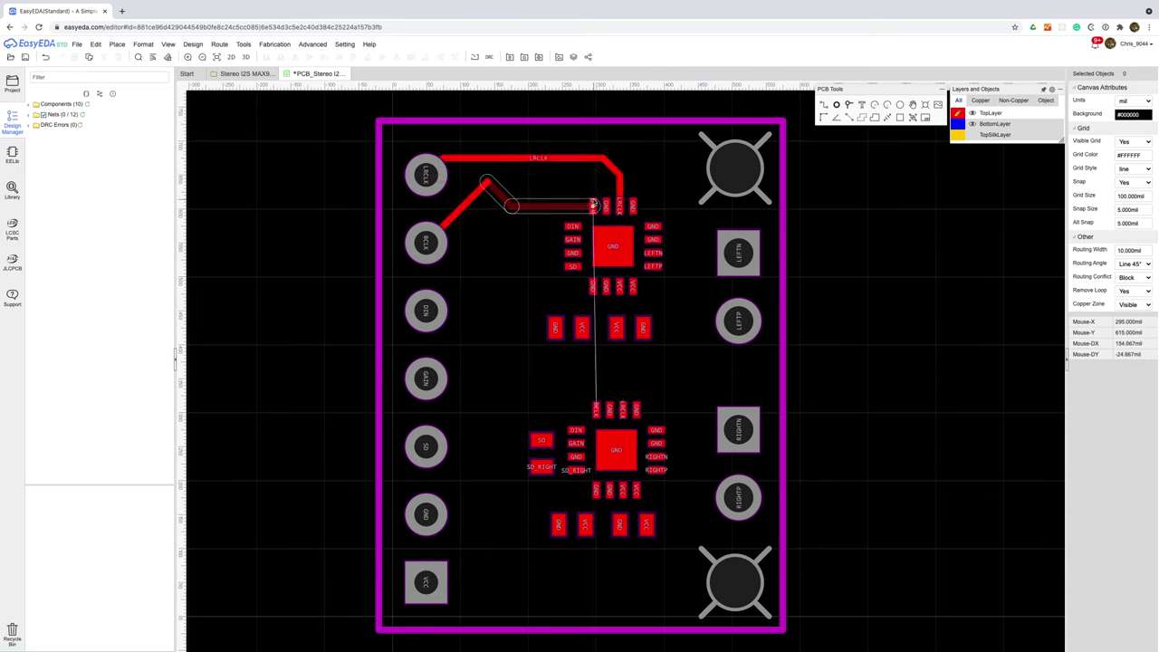
pyautogui.click(593, 204)
pyautogui.click(429, 310)
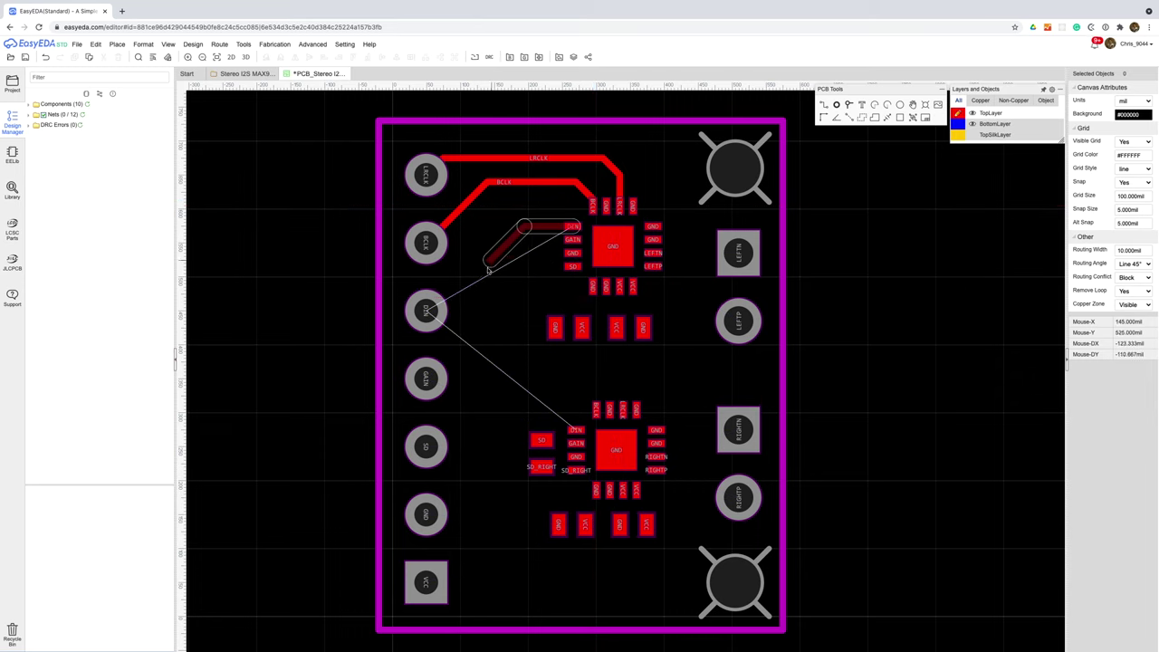
pyautogui.click(572, 227)
pyautogui.click(572, 240)
pyautogui.click(461, 329)
pyautogui.click(429, 379)
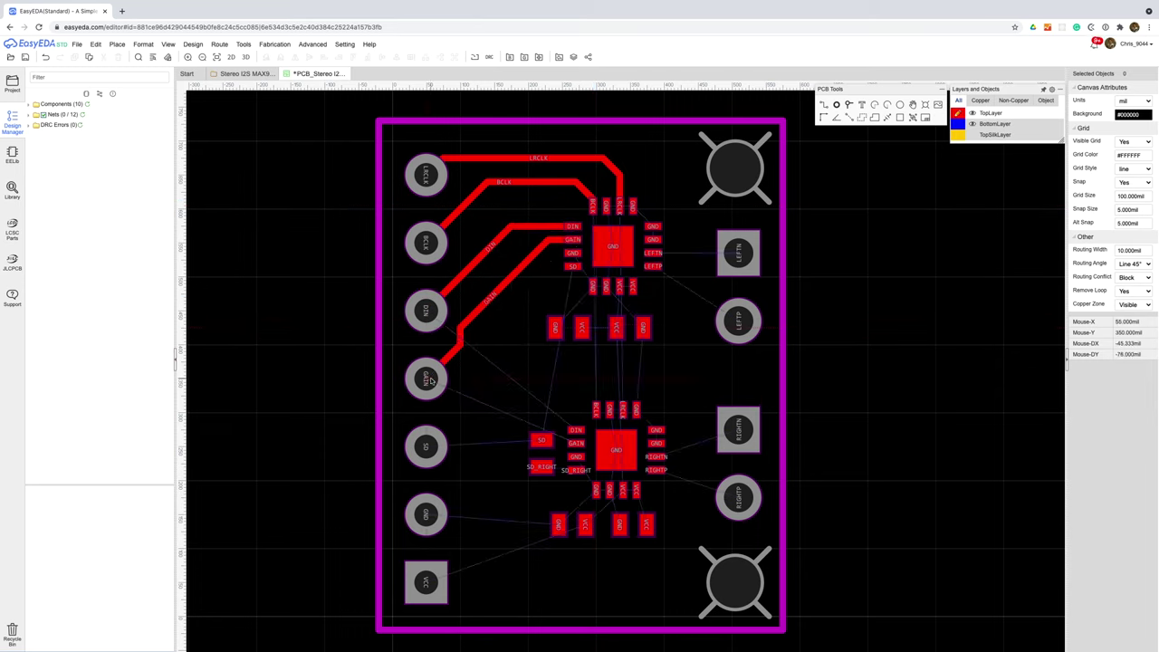
# - Hide the ratlines of the GND and VCC nets
pyautogui.click(32, 114)
pyautogui.click(40, 239)
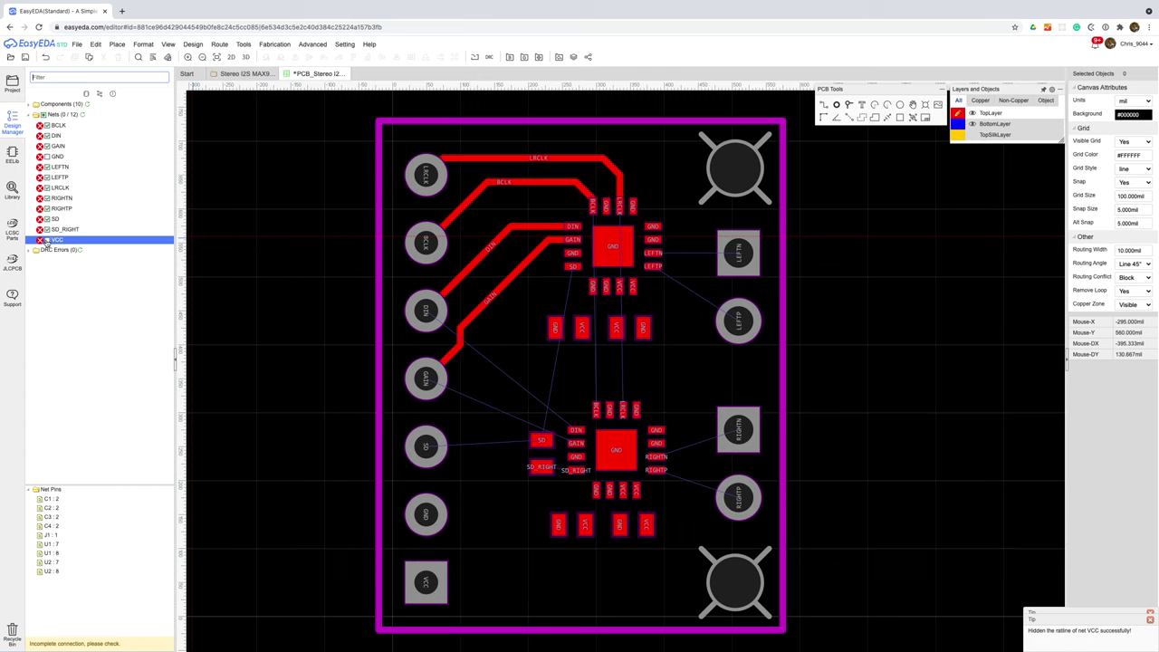
# - Route the SD track on the top layer from the resistor's SD pad to the SD header pin
pyautogui.write('w')
pyautogui.click(542, 440)
pyautogui.click(426, 443)
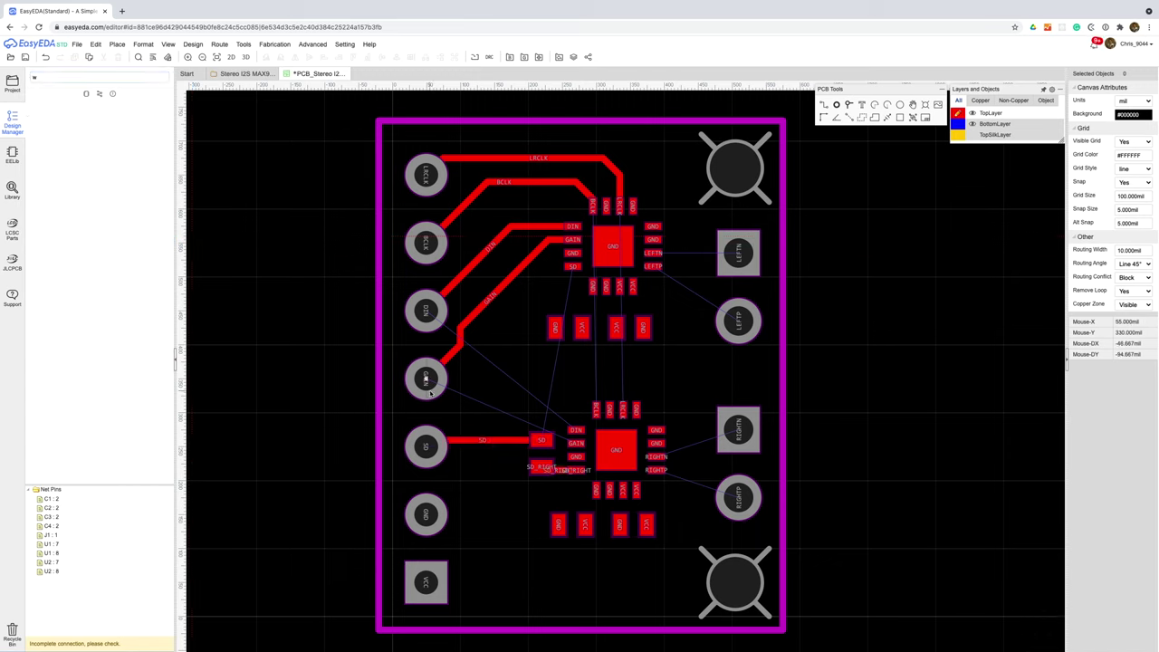
# - Route LRCLK and BCLK from the lower amplifier through vias and the bottom layer up to the matching tracks above the upper amplifier
pyautogui.click(622, 412)
pyautogui.press('b')
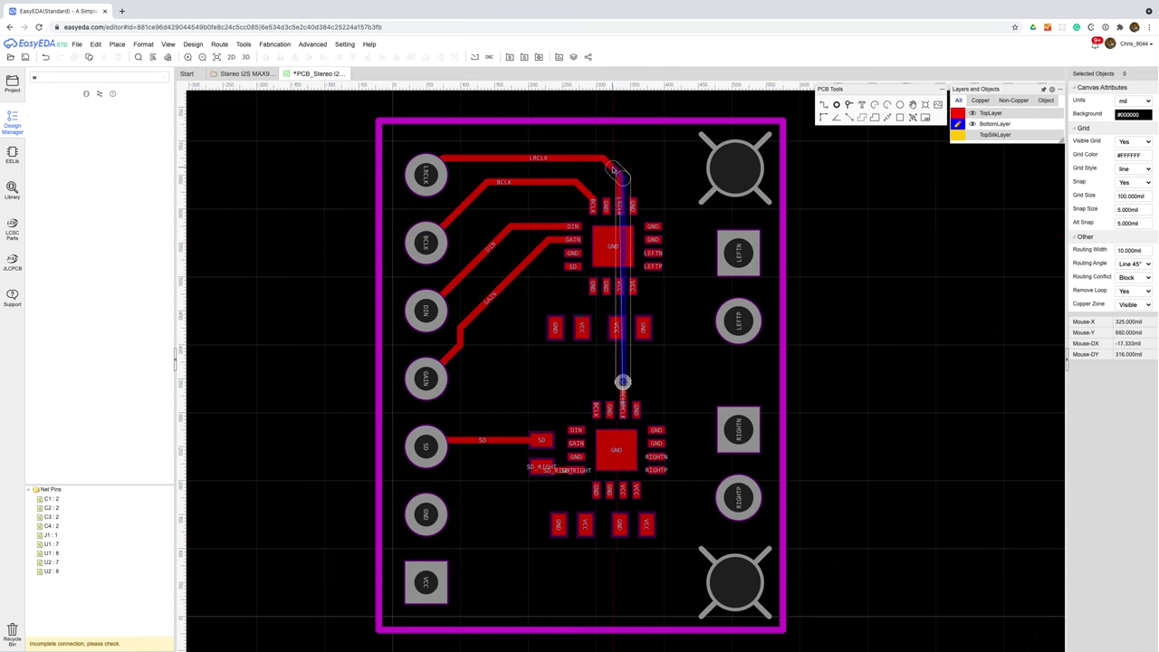
pyautogui.click(612, 168)
pyautogui.click(595, 409)
pyautogui.press('b')
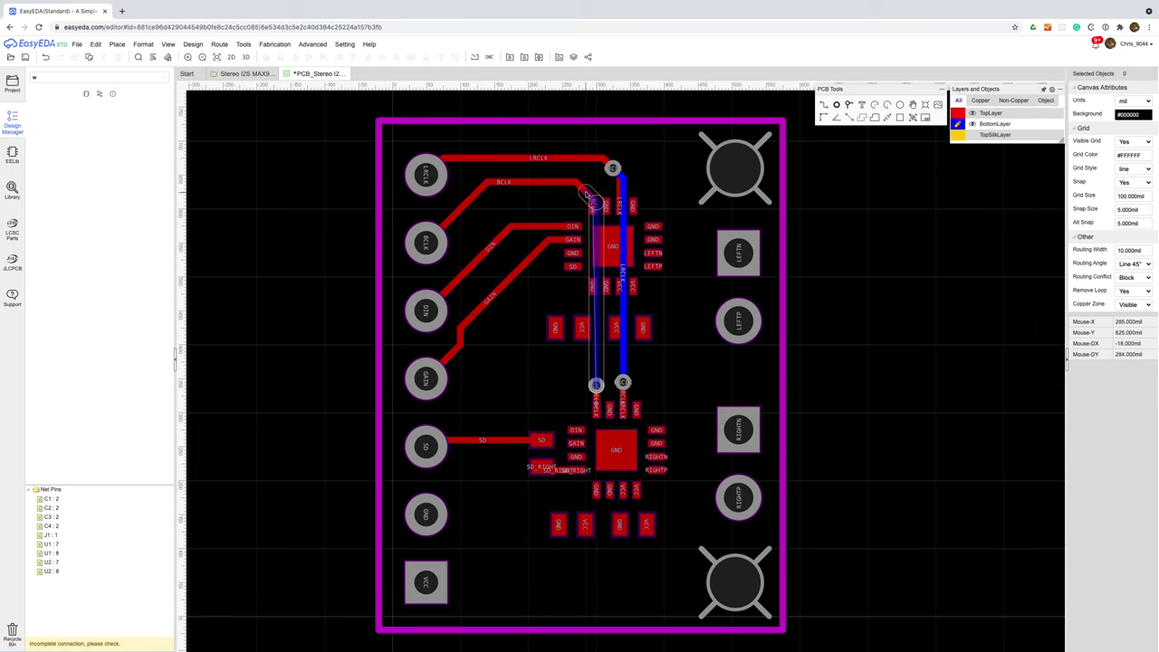
pyautogui.click(578, 185)
# - Route DIN from the lower amplifier on the top layer, continuing through a via on the bottom layer to the DIN header pin
pyautogui.press('t')
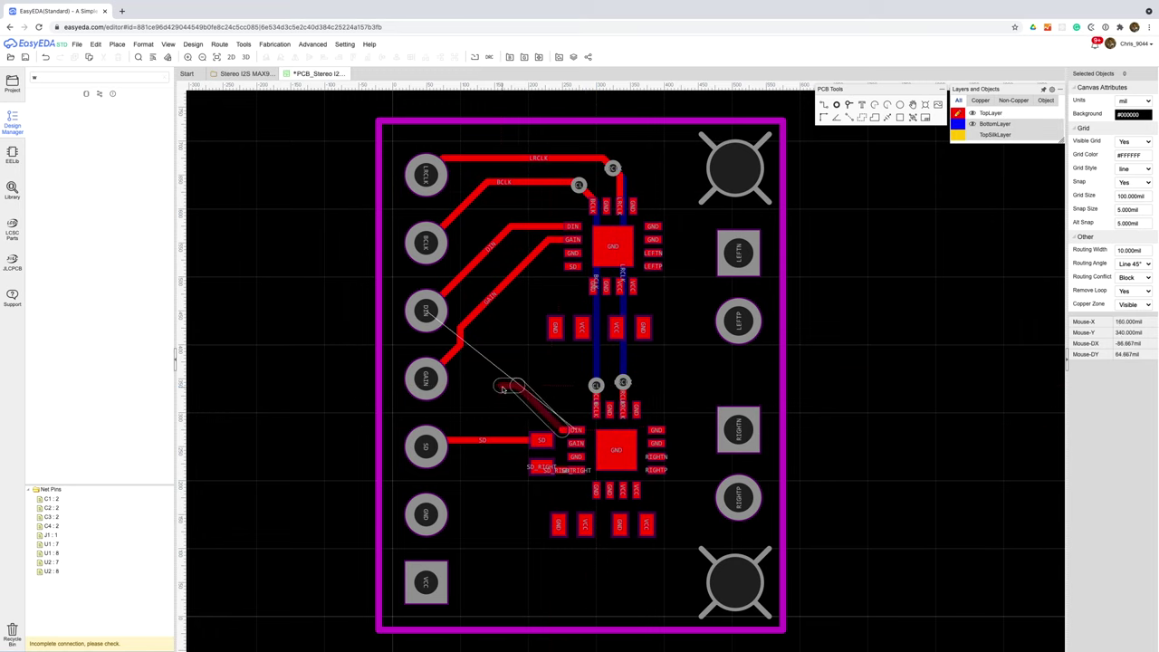
pyautogui.press('b')
pyautogui.click(425, 311)
# - Move the SD resistor and replace its old track with a new top-layer SD track from the header pin
pyautogui.moveTo(541, 440); pyautogui.dragTo(524, 467)
pyautogui.click(489, 441)
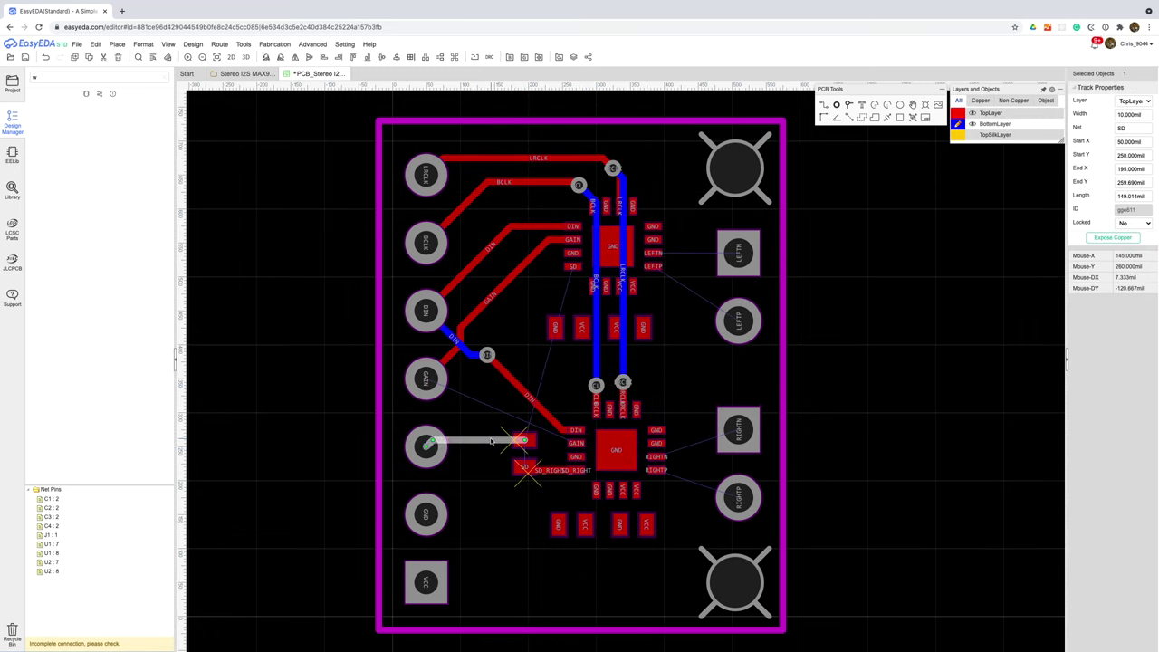
pyautogui.press('Delete')
pyautogui.click(425, 446)
pyautogui.click(525, 493)
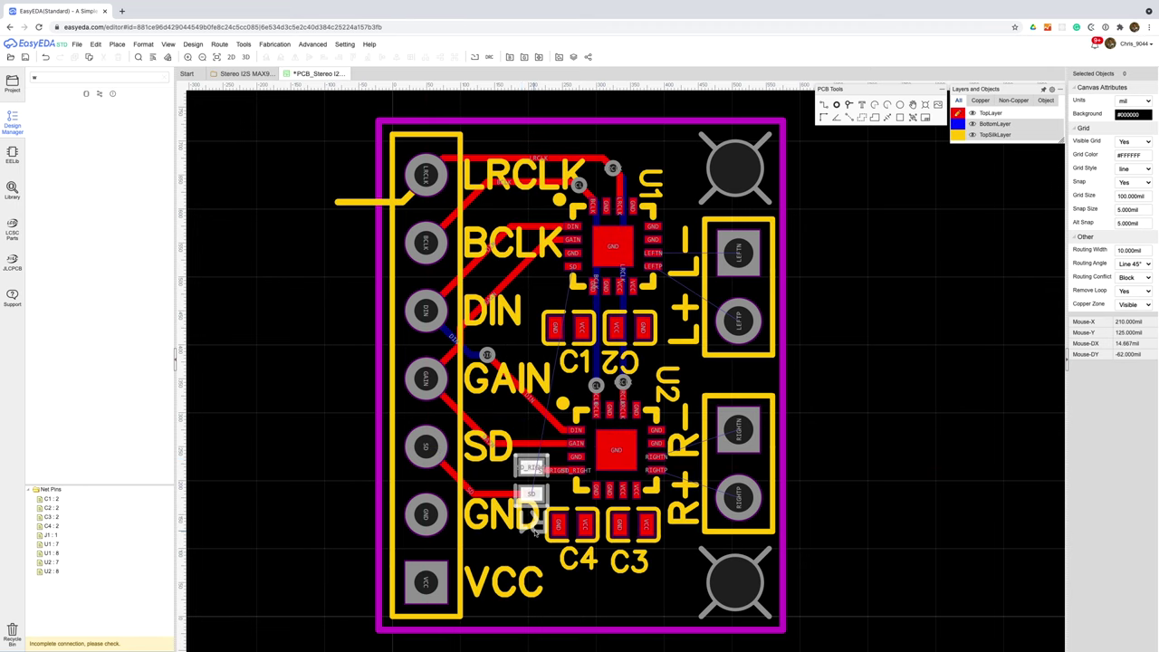
# - Adjust the SD resistor and lower capacitor placement, and shift the DIN via farther from the header with the top silkscreen hidden
pyautogui.click(547, 493)
pyautogui.click(632, 527)
pyautogui.click(972, 134)
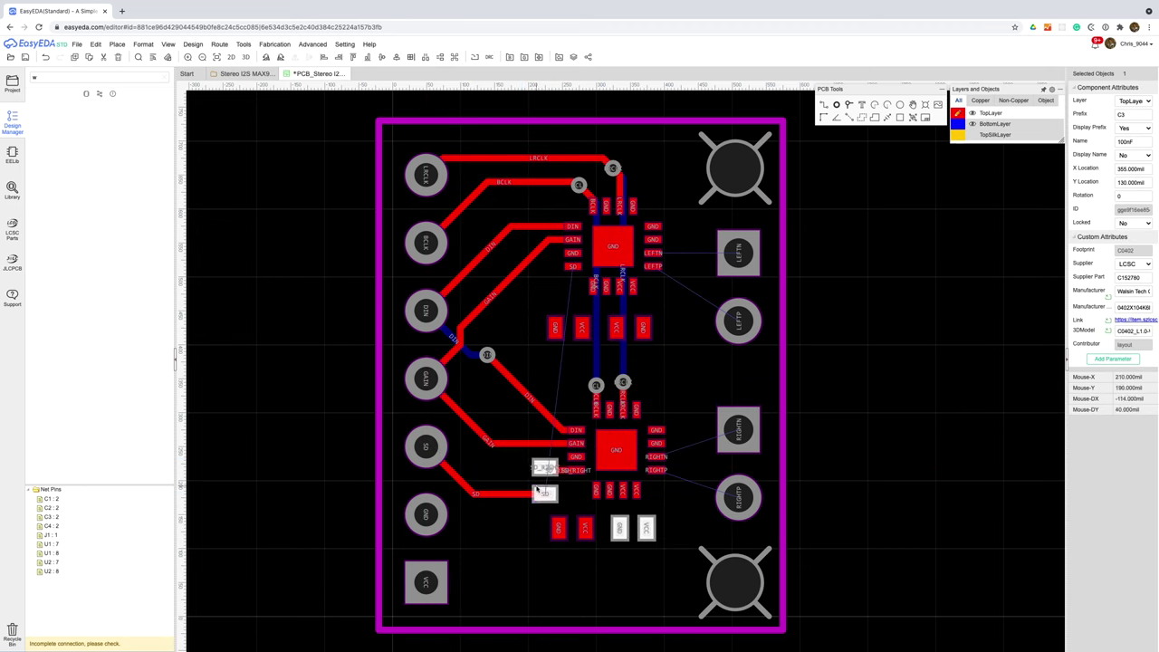
pyautogui.moveTo(486, 354); pyautogui.dragTo(504, 369)
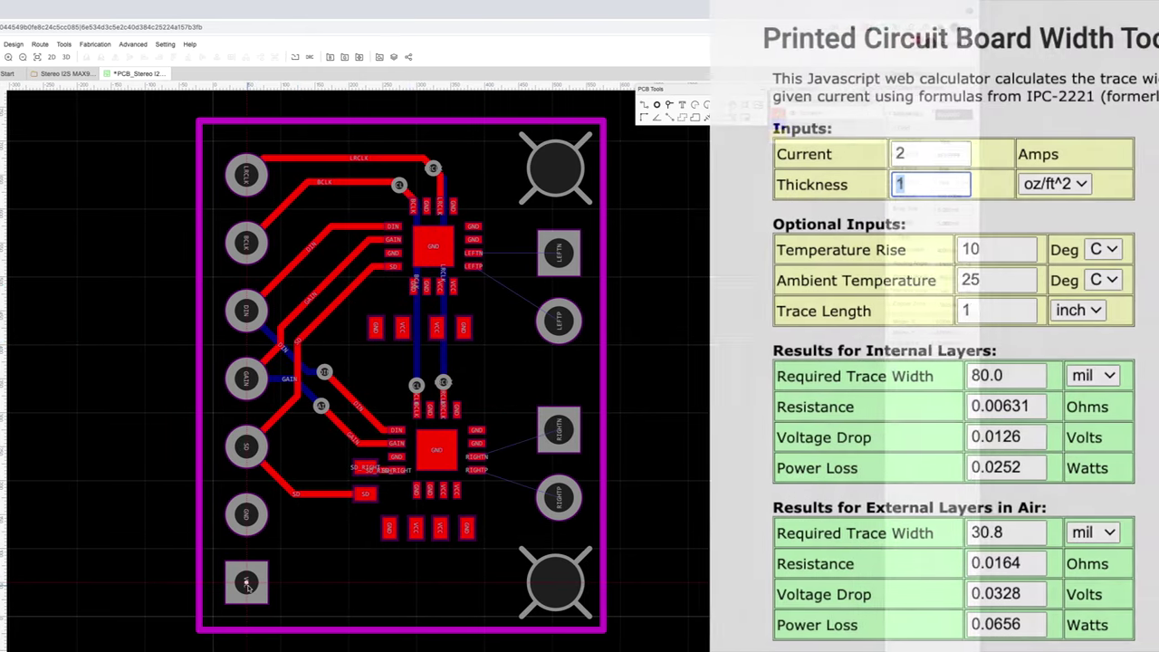
# - Route a 40 mil VCC track from the header to the lower amplifier, and through the bottom layer to the upper amplifier
pyautogui.click(426, 582)
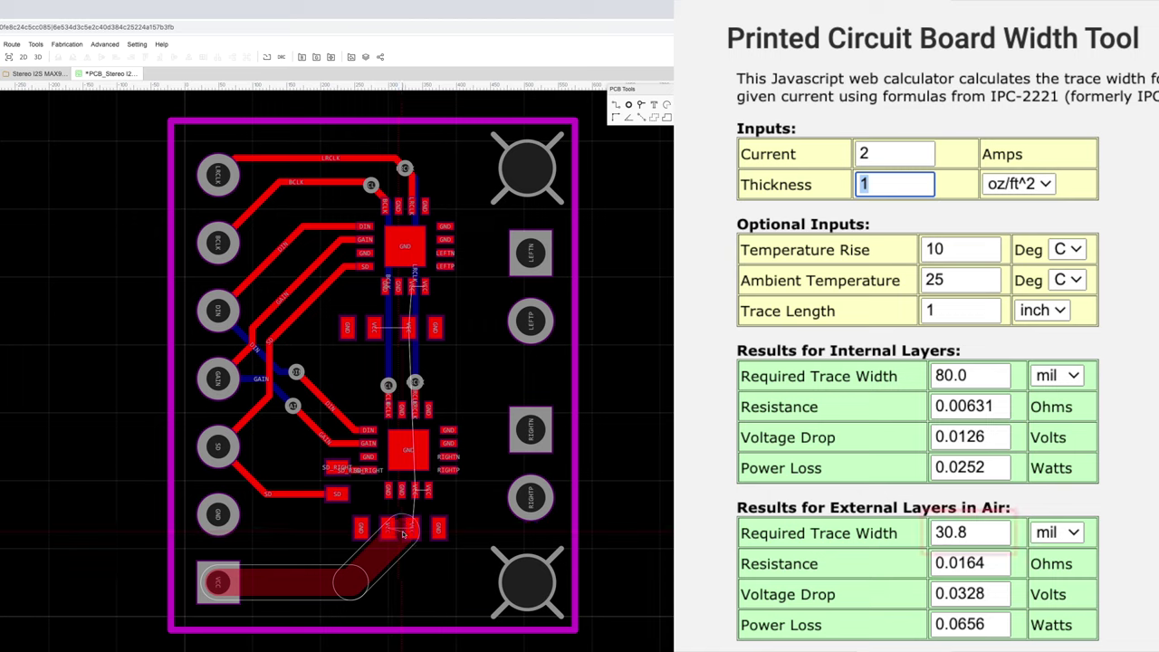
pyautogui.click(404, 533)
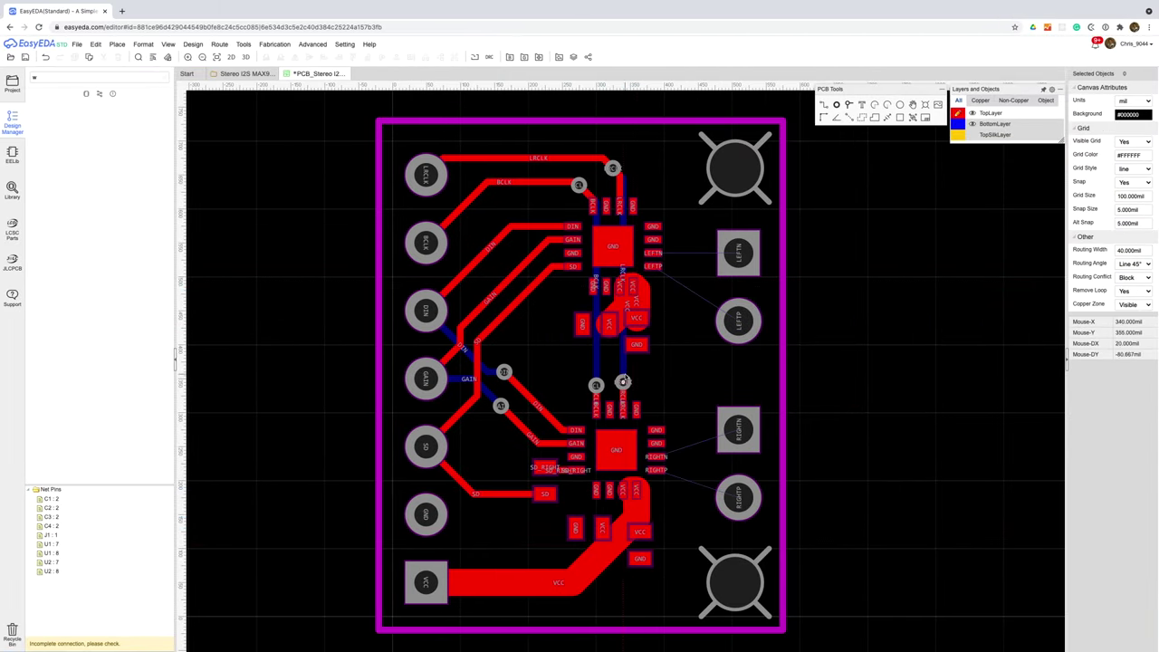
pyautogui.click(572, 582)
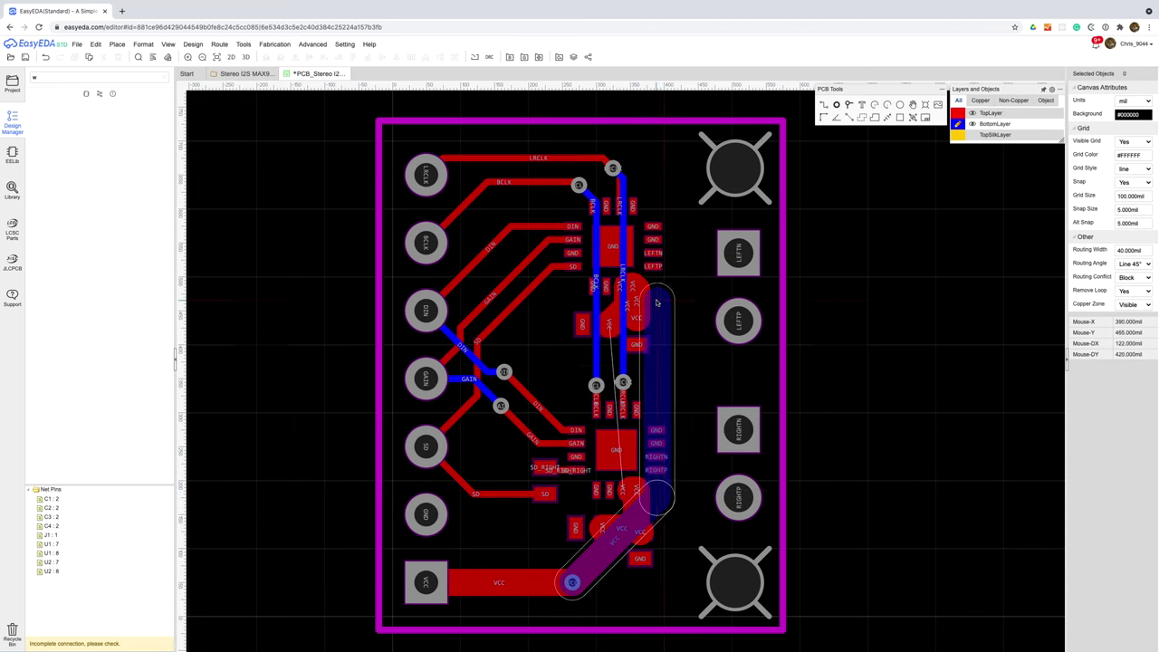
pyautogui.press('t')
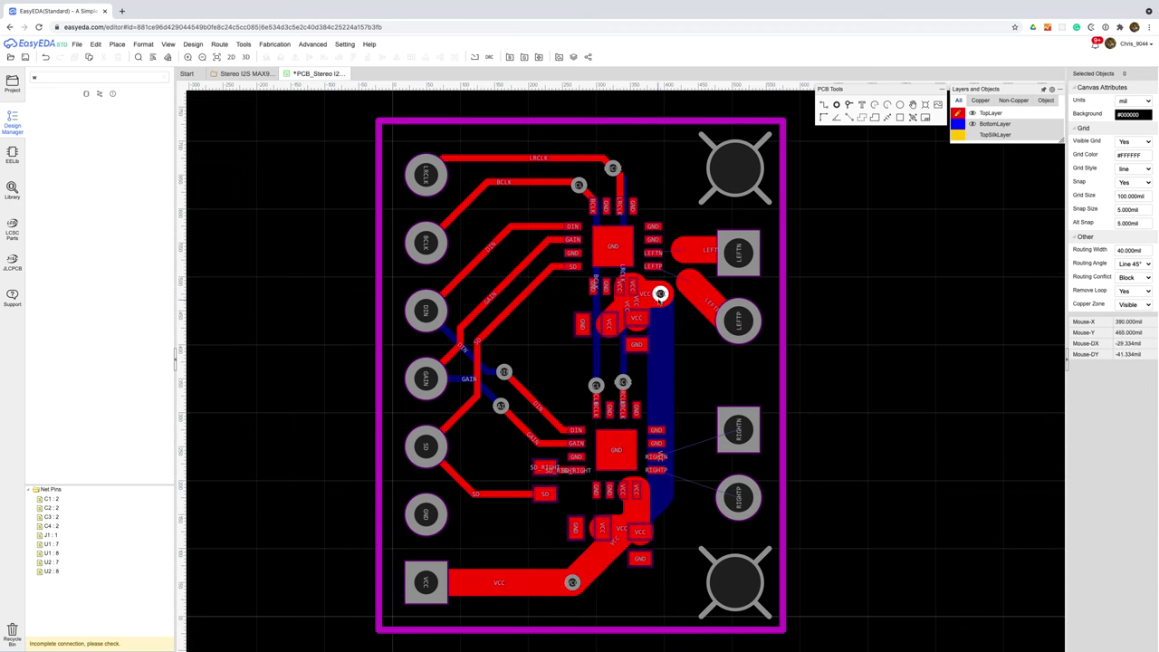
# - Route the LEFTN, LEFTP, RIGHTN and RIGHTP output tracks with wide traces, and fill both copper layers around the board
pyautogui.click(738, 322)
pyautogui.click(715, 487)
pyautogui.click(735, 434)
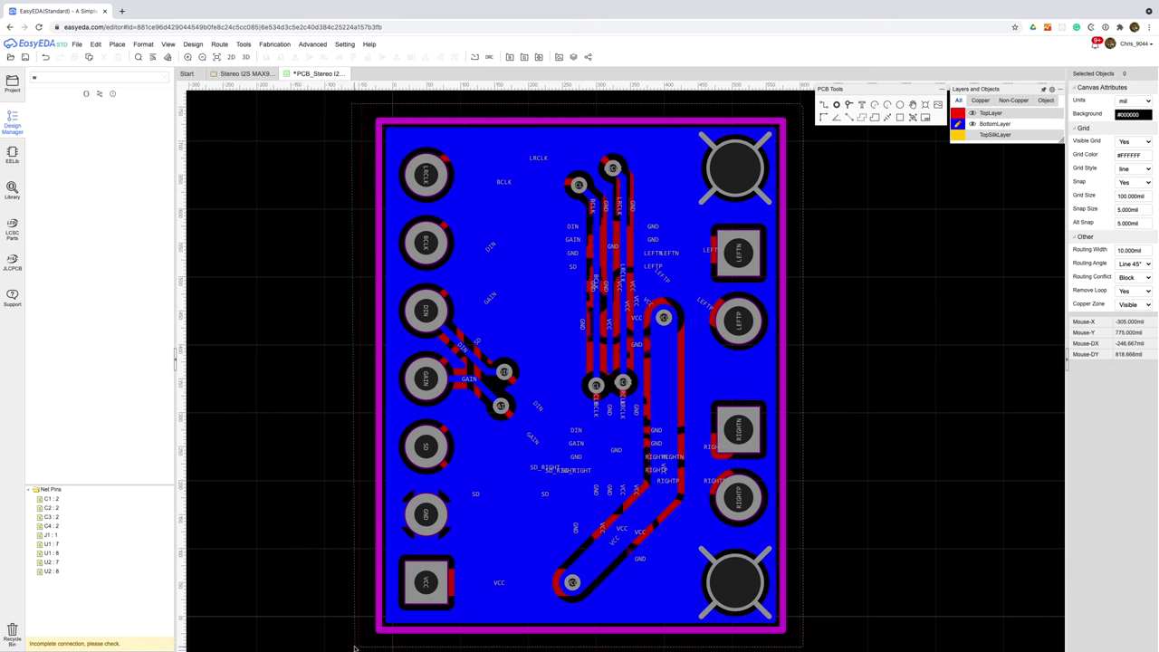
pyautogui.press('t')
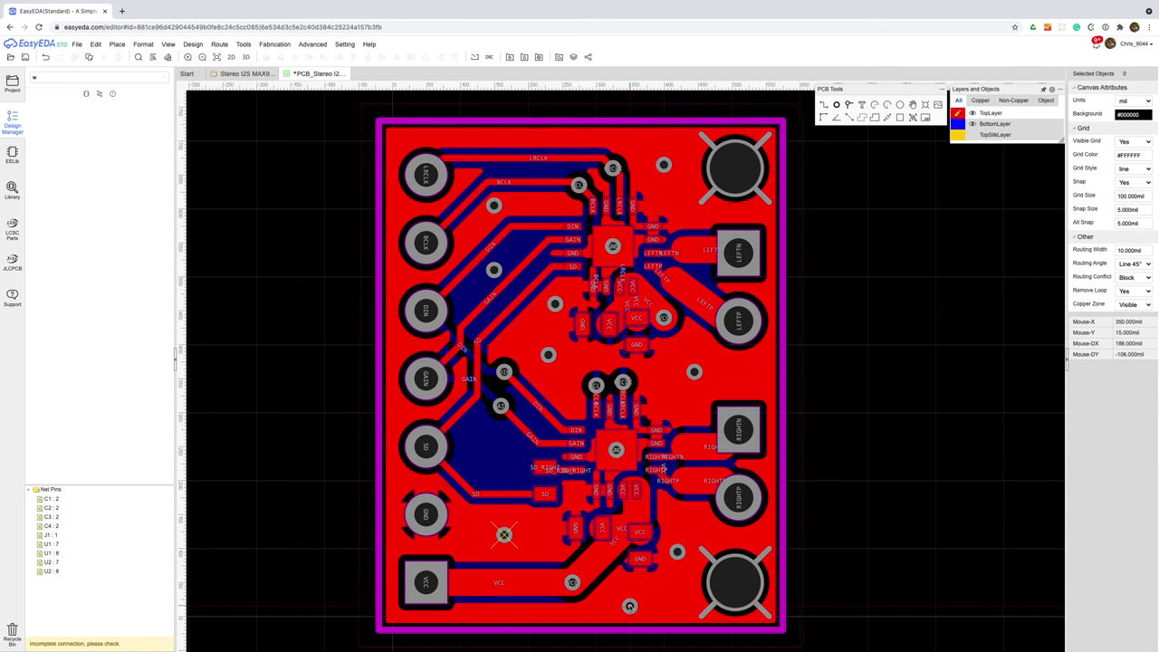
# - Assign the stitching vias to the GND net, including an extra one near the SD header pin, and rebuild the copper areas
pyautogui.click(493, 206)
pyautogui.keyDown('ctrl'); pyautogui.click(494, 269); pyautogui.keyUp('ctrl')
pyautogui.keyDown('ctrl'); pyautogui.click(554, 303); pyautogui.keyUp('ctrl')
pyautogui.keyDown('ctrl'); pyautogui.click(548, 354); pyautogui.keyUp('ctrl')
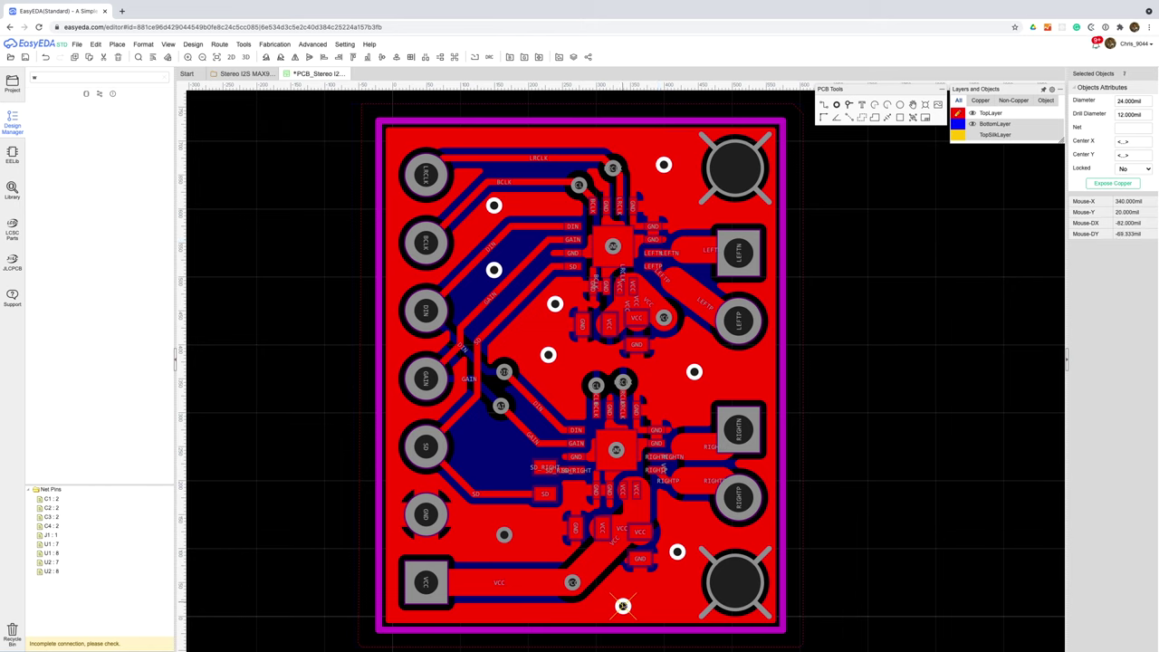
pyautogui.click(243, 43)
pyautogui.click(263, 68)
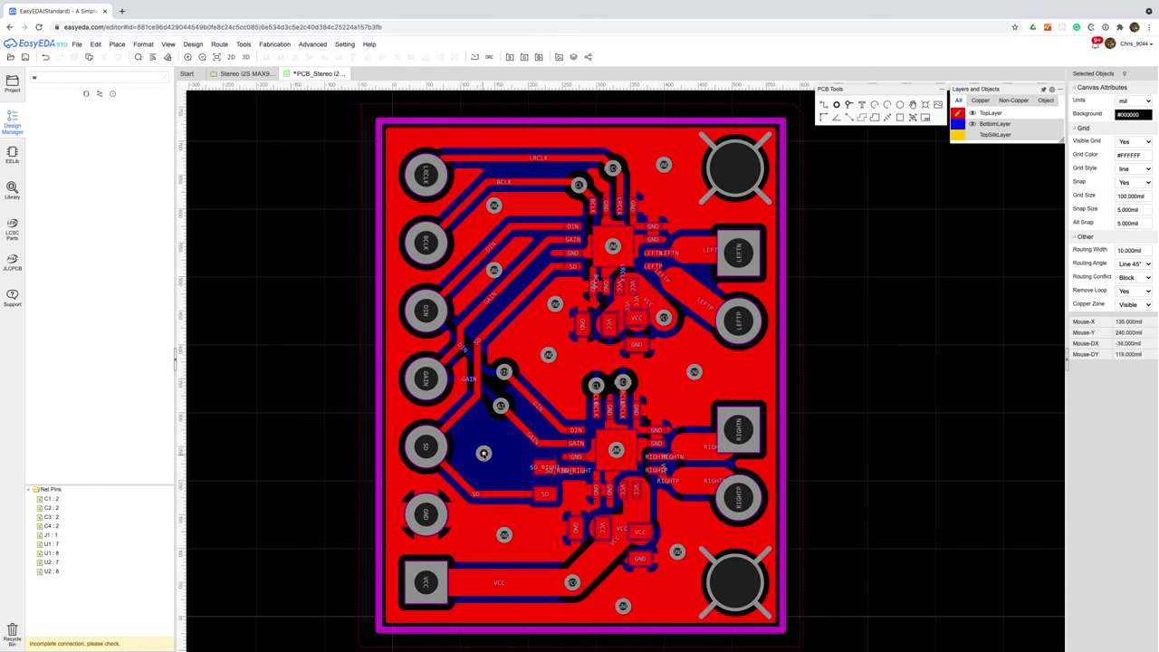
pyautogui.click(645, 433)
# - With the top layer hidden, remove the long bottom-layer BCLK and LRCLK tracks and their upper vias, and rebuild the copper areas
pyautogui.click(994, 123)
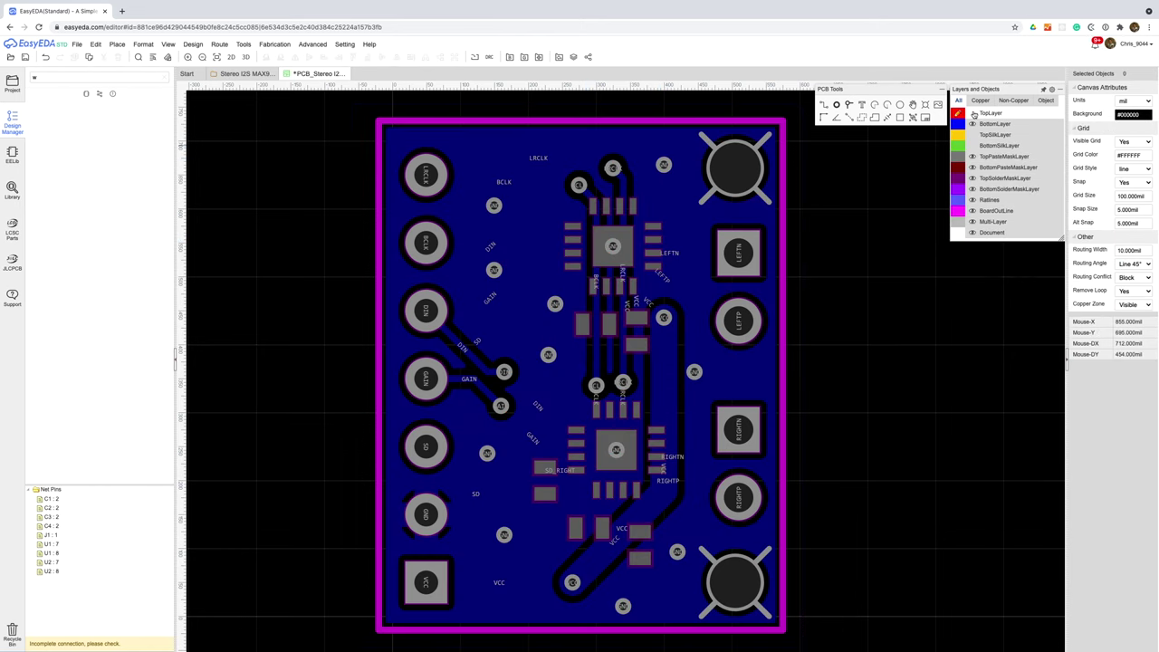
pyautogui.click(990, 113)
pyautogui.click(994, 123)
pyautogui.scroll(3, 579, 362)
pyautogui.scroll(-1, 815, 272)
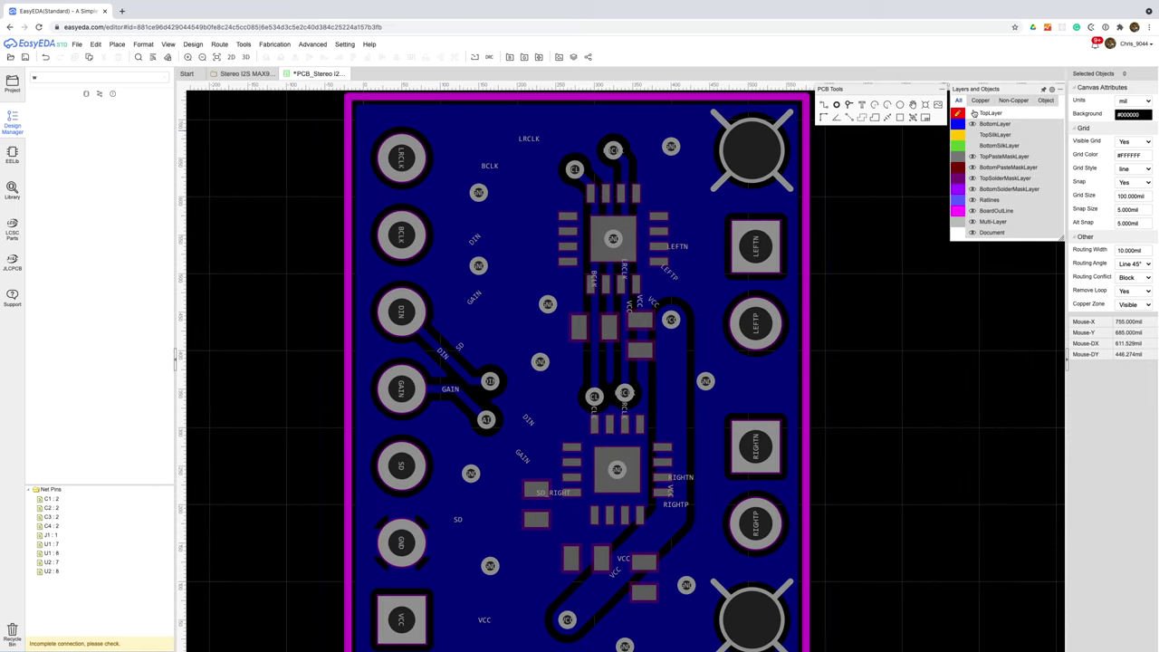
pyautogui.click(973, 112)
pyautogui.press('b')
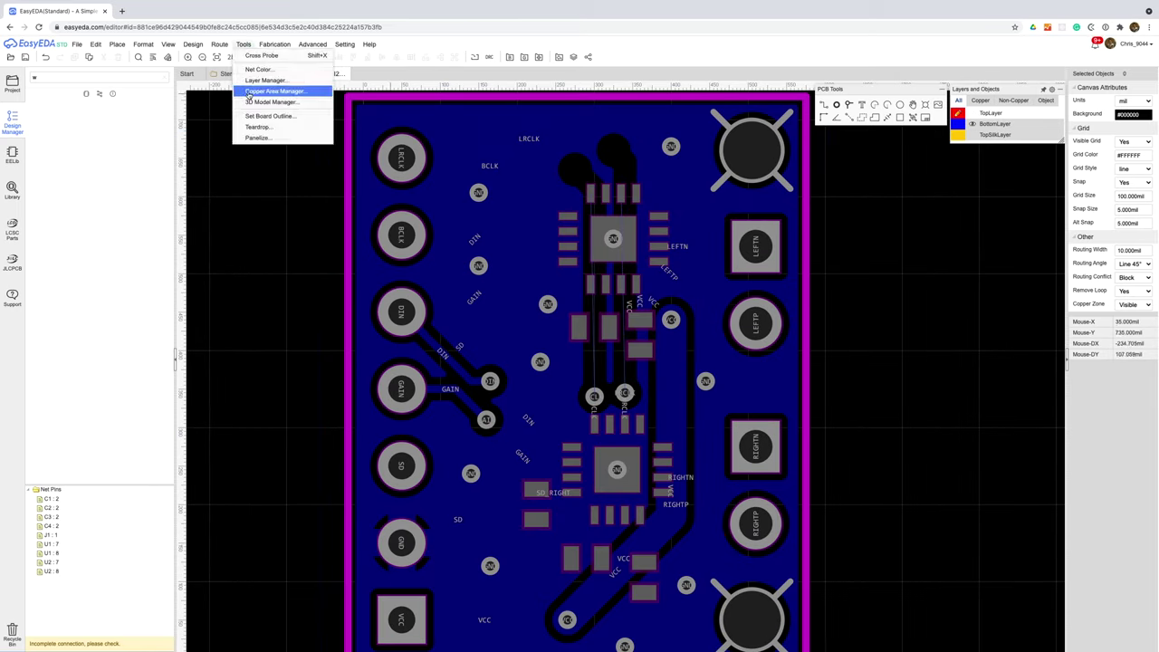
pyautogui.press('t')
pyautogui.press('b')
pyautogui.press('t')
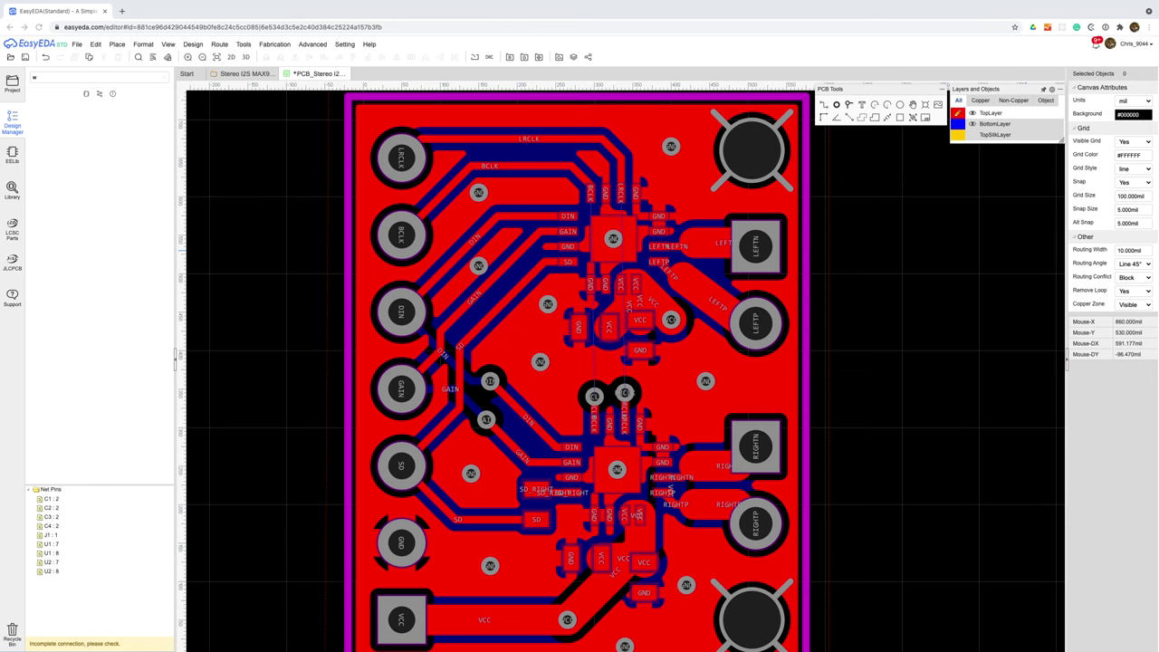
# - Reroute BCLK and LRCLK diagonally on the bottom layer from the lower amplifier's vias towards their header pins
pyautogui.press('b')
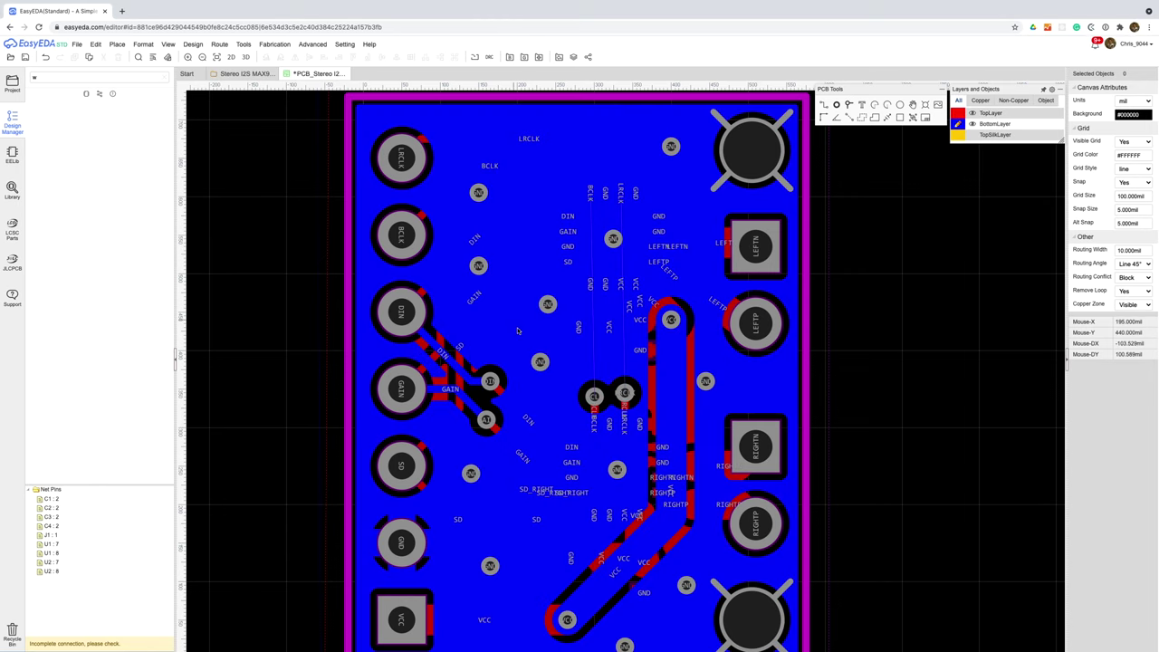
pyautogui.click(957, 101)
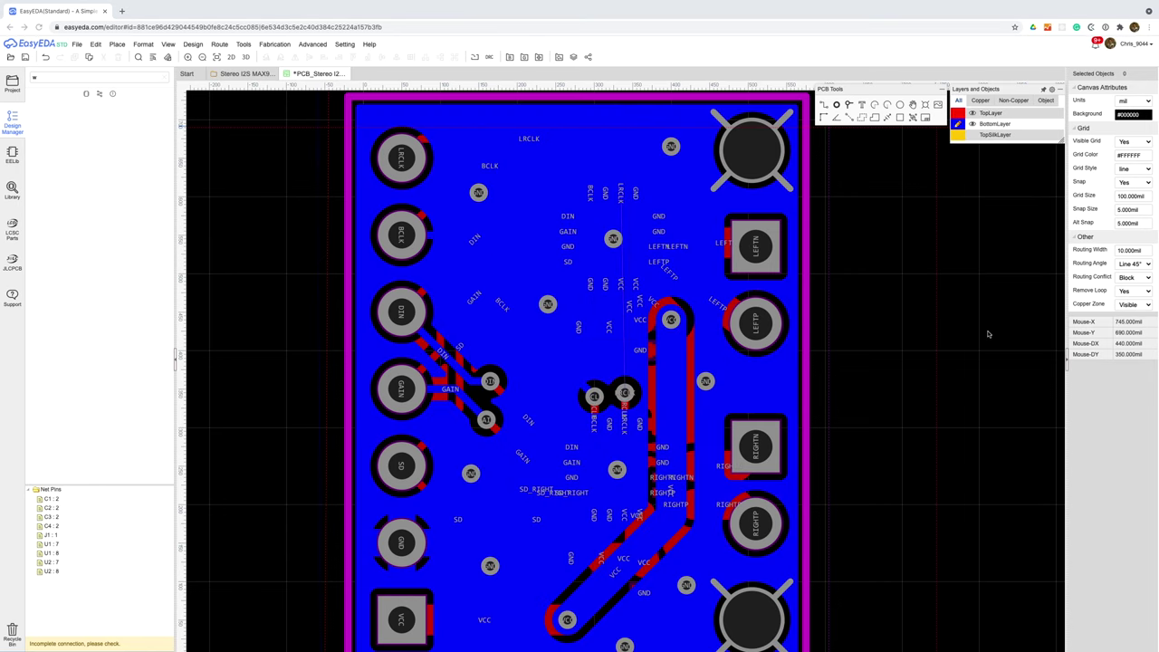
pyautogui.press('t')
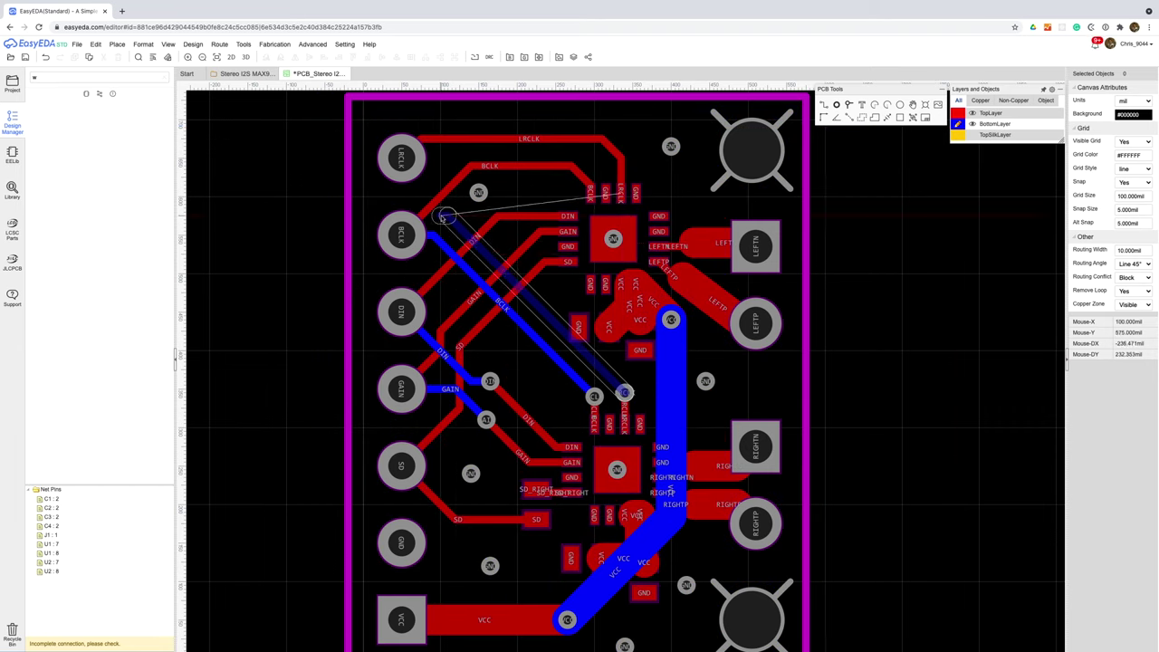
# - Redraw the copper areas around the board and place additional stitching vias between the rerouted tracks
pyautogui.press('k')
pyautogui.doubleClick(439, 602)
pyautogui.press('Return')
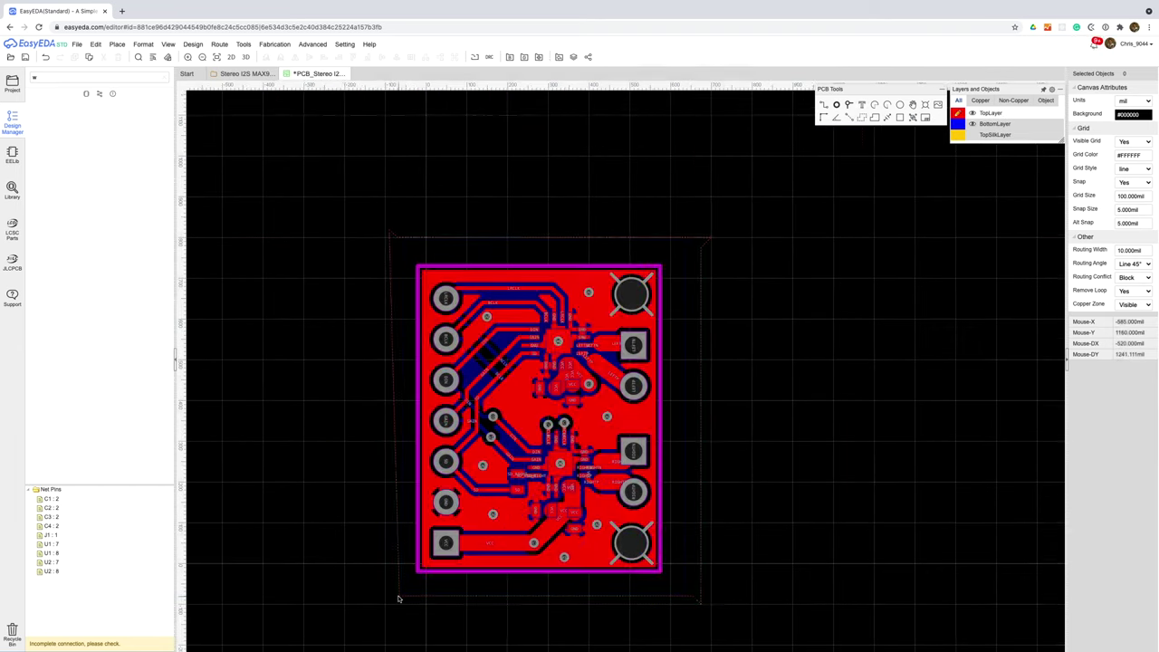
pyautogui.scroll(3, 520, 470)
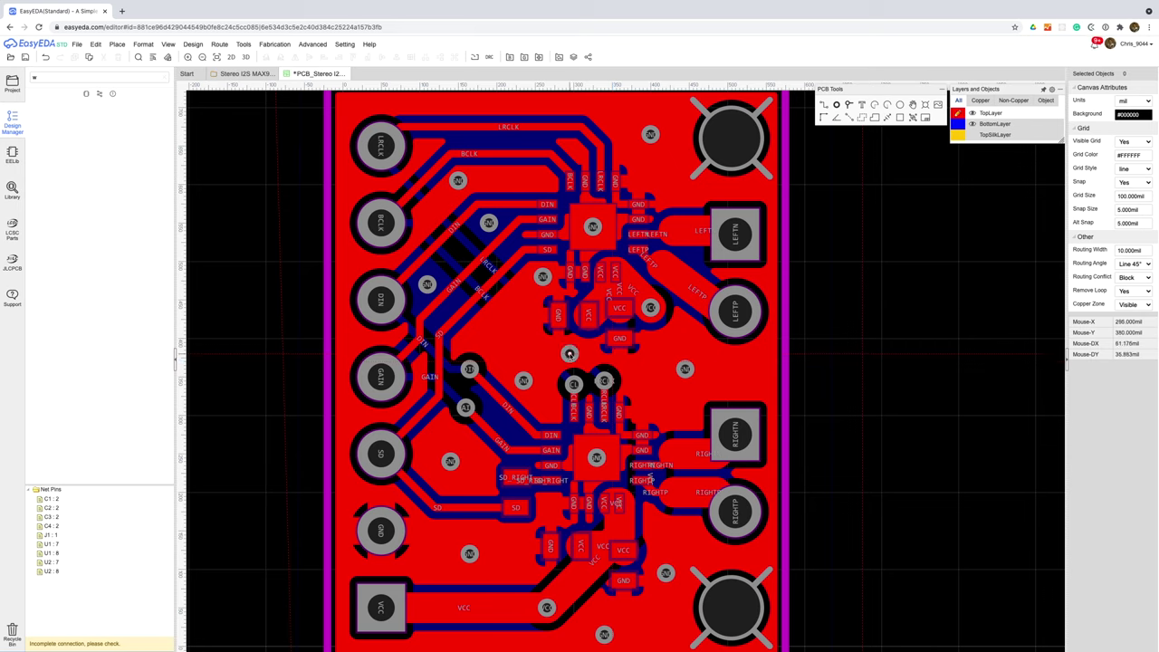
pyautogui.press('k')
# - Show the top silkscreen layer and arrange the C2 label beside its capacitor, rotated to 90 degrees
pyautogui.click(958, 134)
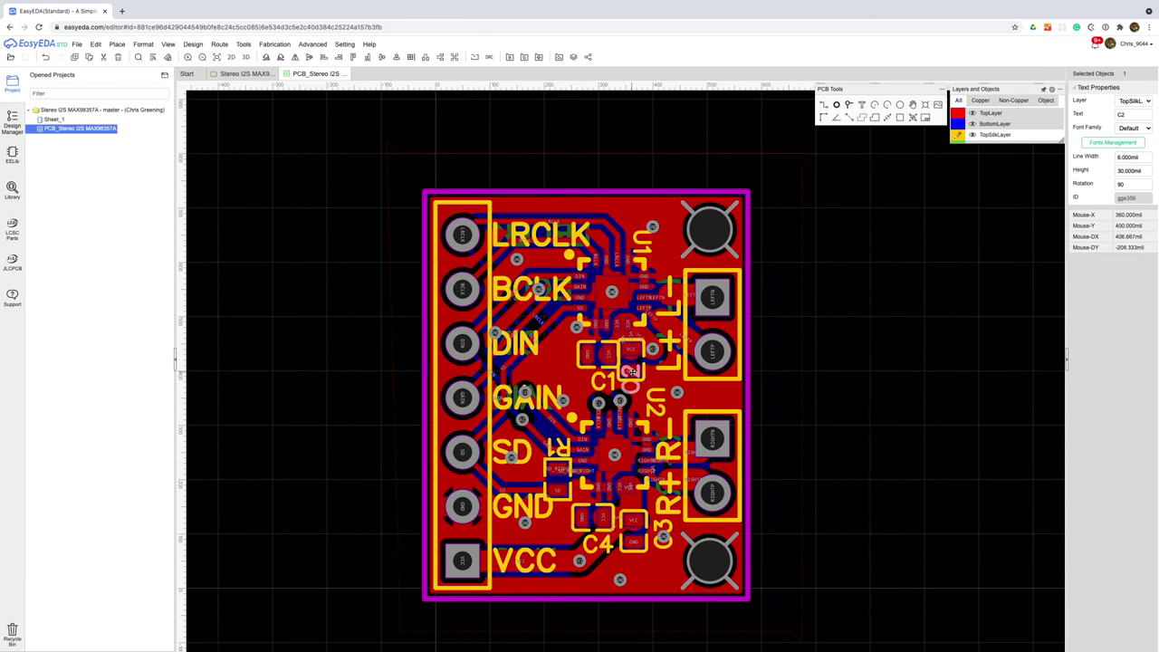
pyautogui.press('space')
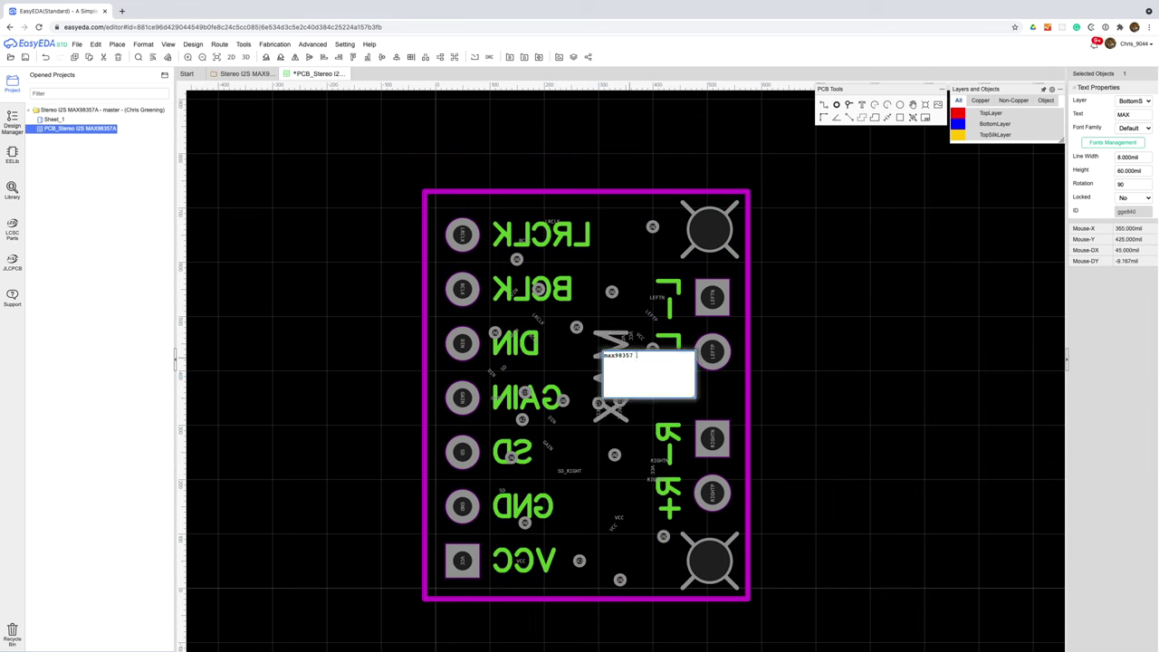
# - Add the texts MAX98357 and REV 1.0 to the bottom silkscreen, with the chip name 60 mil high and rotated 90 degrees
pyautogui.click(612, 291)
pyautogui.press('BackSpace')
pyautogui.press('BackSpace')
pyautogui.press('BackSpace')
pyautogui.press('BackSpace')
pyautogui.press('BackSpace')
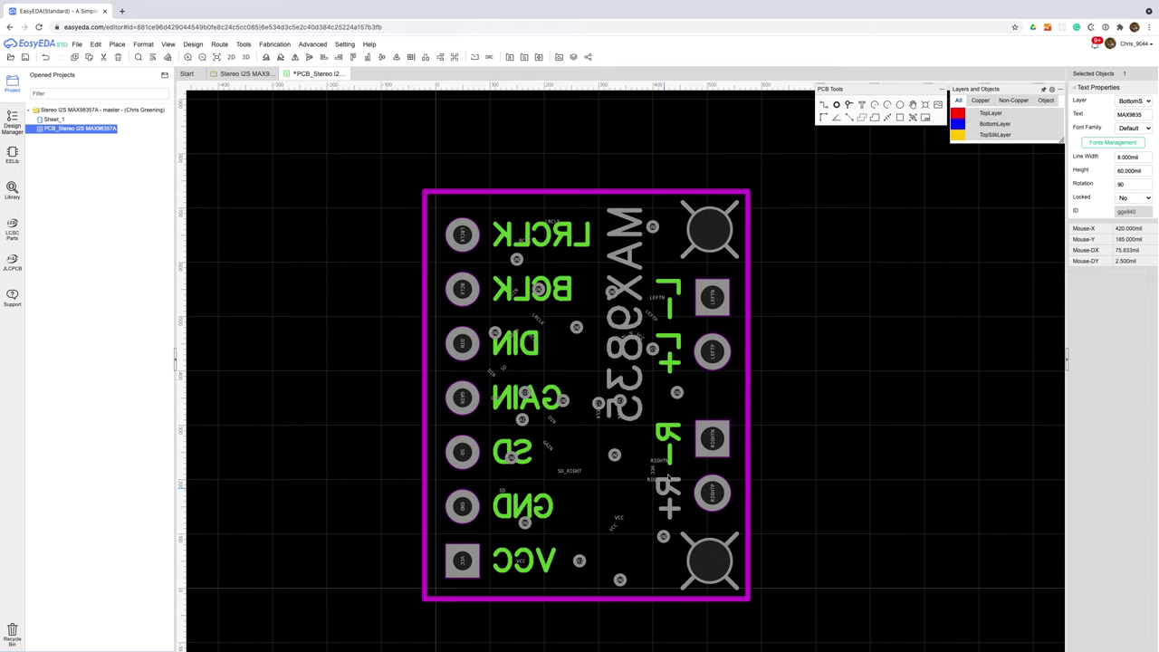
pyautogui.press('Return')
pyautogui.write('REV 1.0')
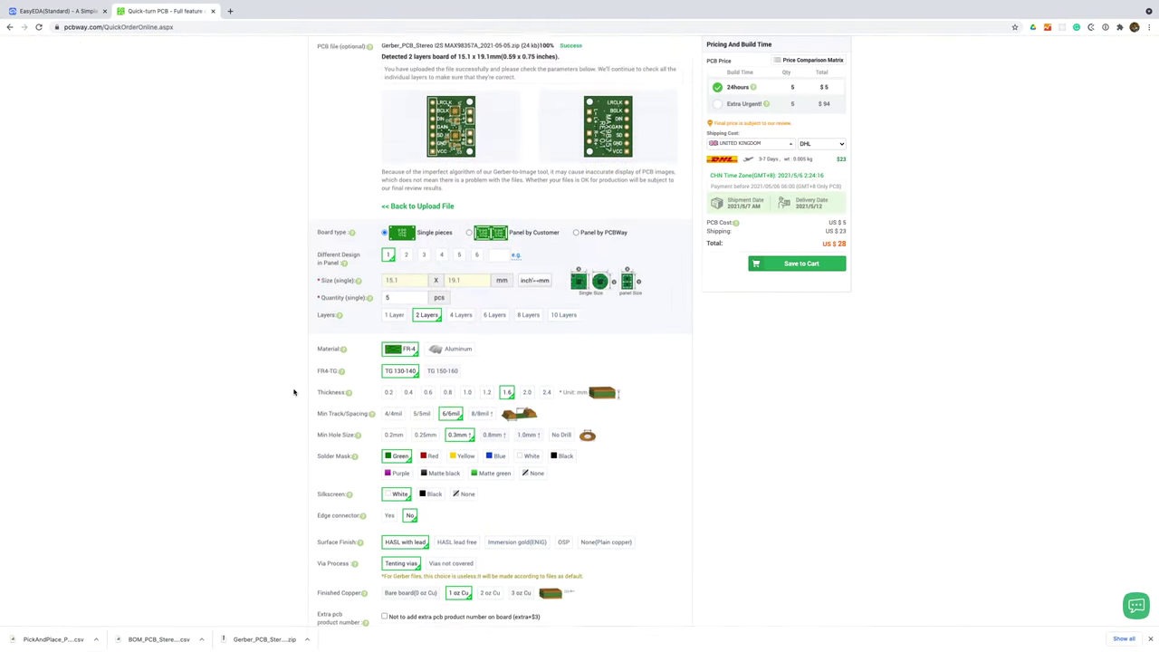
# - On the PCBWay order page, enable turnkey assembly with 4 unique parts, 7 SMT parts, 0 BGA/QFP parts and 0 through-hole parts
pyautogui.scroll(-3, 294, 390)
pyautogui.click(320, 508)
pyautogui.scroll(-5, 266, 470)
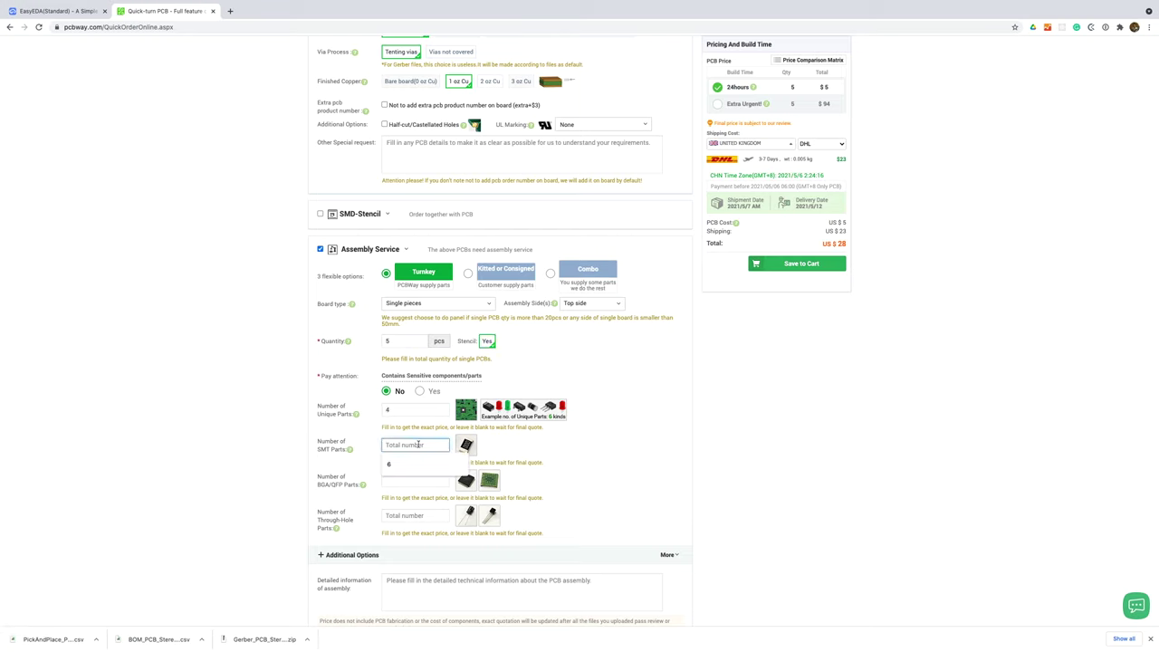
pyautogui.write('7')
pyautogui.press('Tab')
pyautogui.press('Tab')
pyautogui.press('Tab')
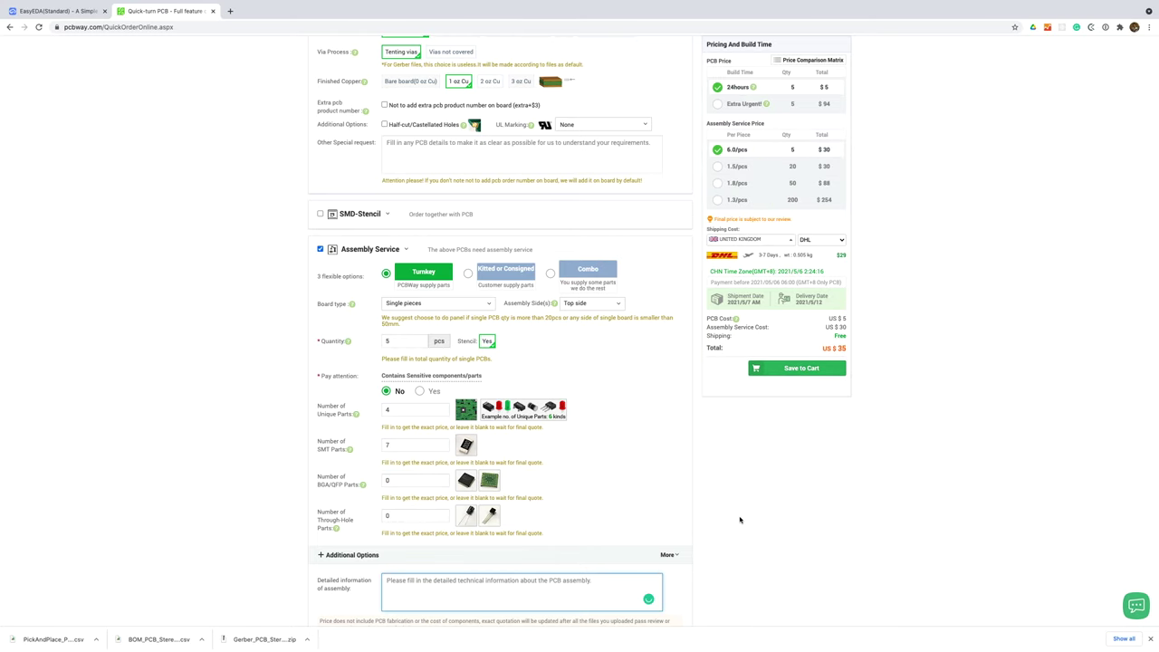
# - Save the order to the cart and submit its assembly item with the BOM and pick-and-place files attached
pyautogui.scroll(-2, 755, 525)
pyautogui.scroll(2, 756, 525)
pyautogui.scroll(-2, 756, 526)
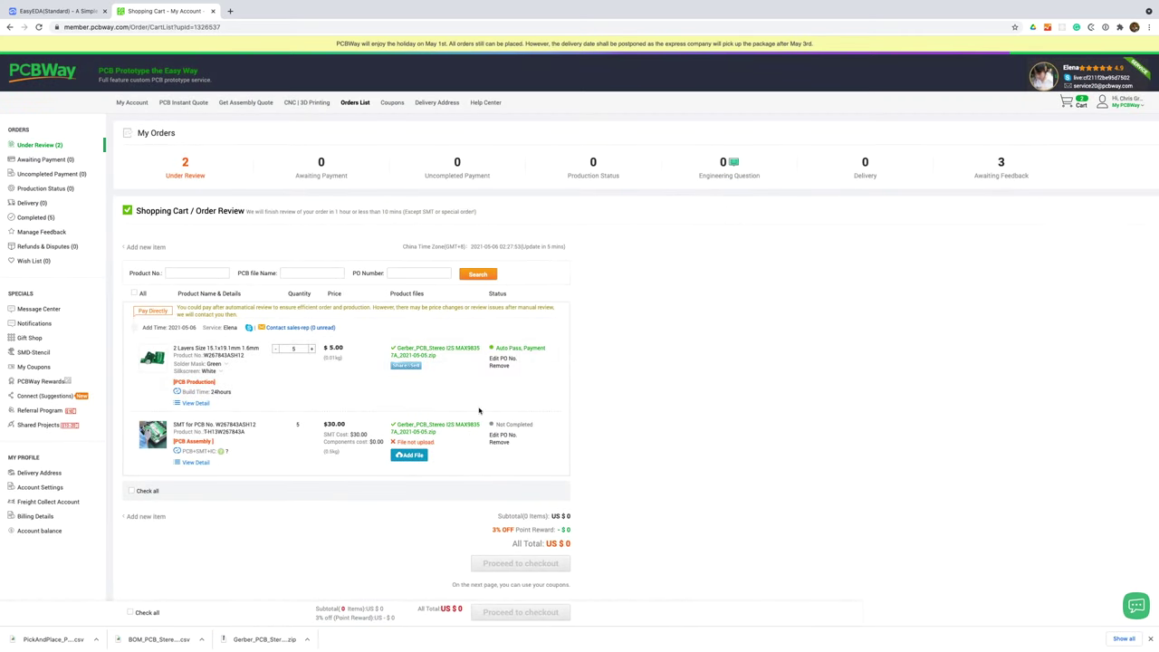
pyautogui.click(410, 456)
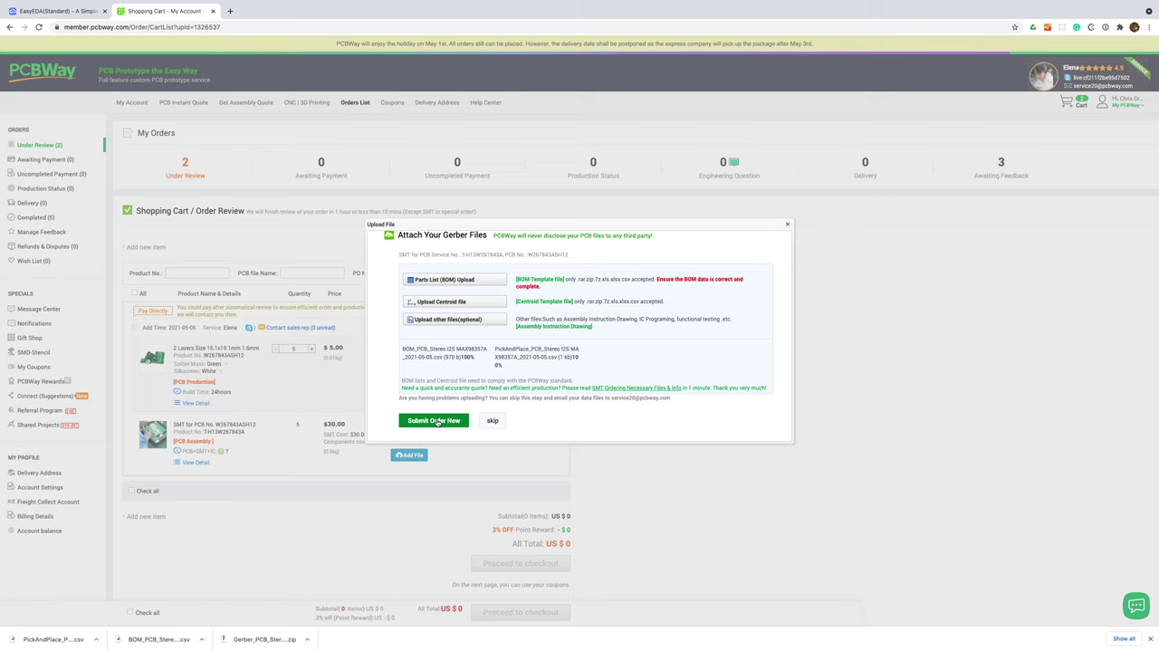
pyautogui.click(435, 421)
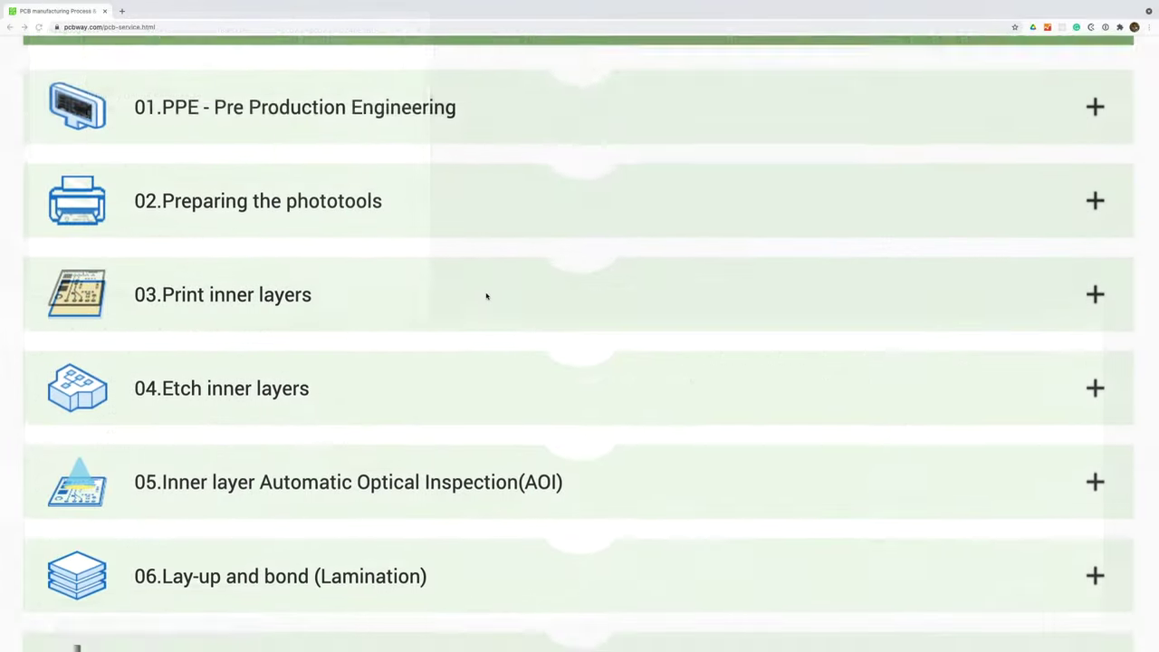
# - Look through the PCB manufacturing process stages on PCBWay's service page
pyautogui.scroll(-5, 486, 297)
pyautogui.scroll(-10, 486, 296)
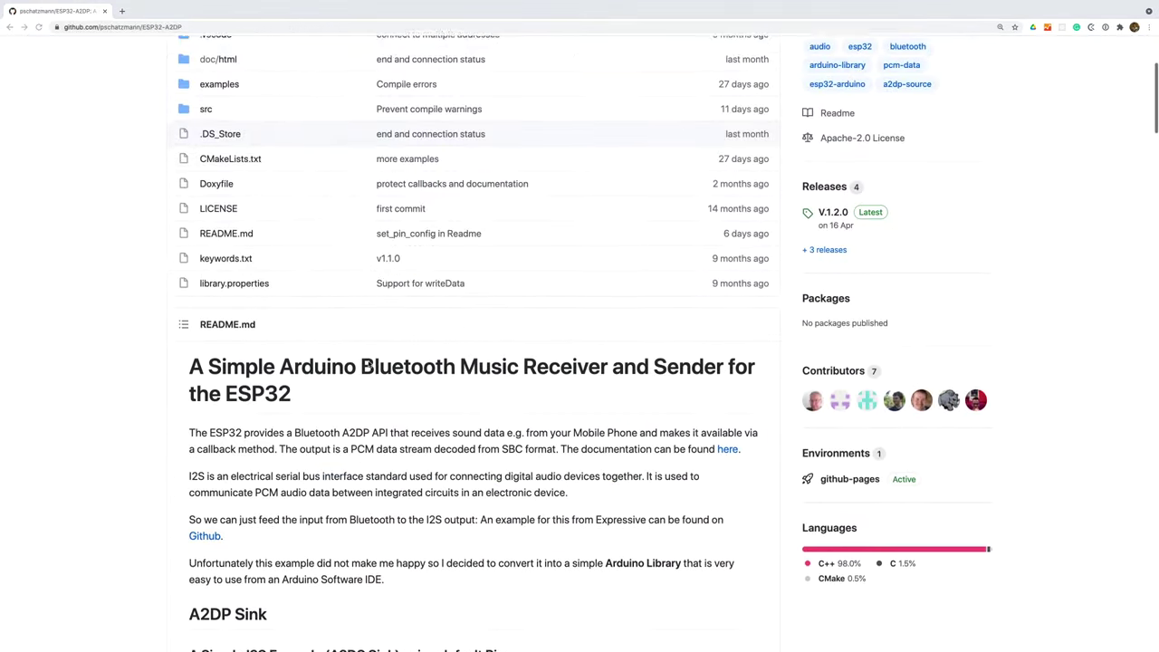
# - Examine the simple A2DP sink example in the ESP32-A2DP README, highlighting the a2dp_sink.start line
pyautogui.scroll(-5, 369, 364)
pyautogui.doubleClick(258, 530)
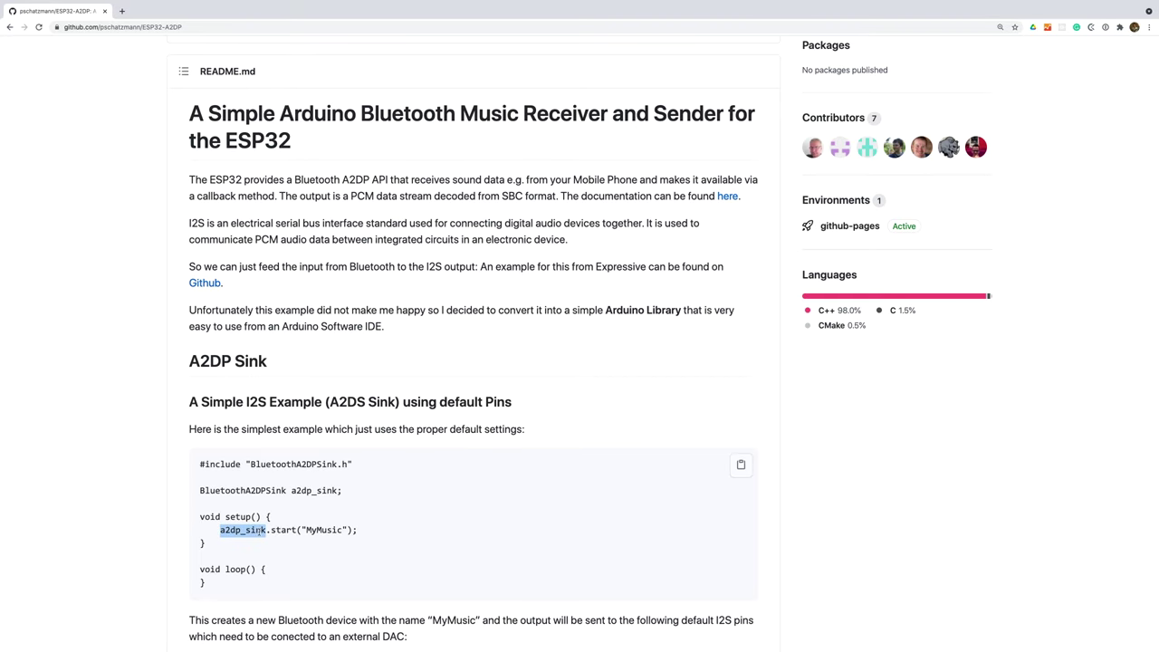
pyautogui.tripleClick(258, 530)
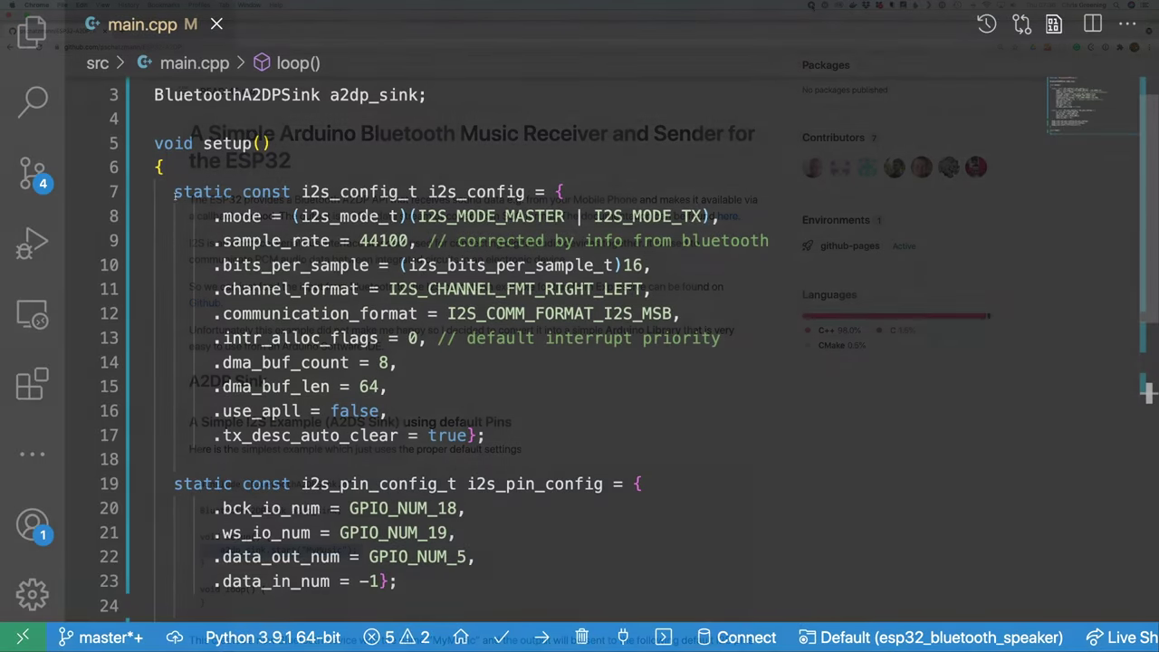
# - In Visual Studio Code, review the i2s_config and i2s_pin_config blocks and the a2dp_sink calls in main.cpp
pyautogui.moveTo(174, 192); pyautogui.dragTo(487, 435)
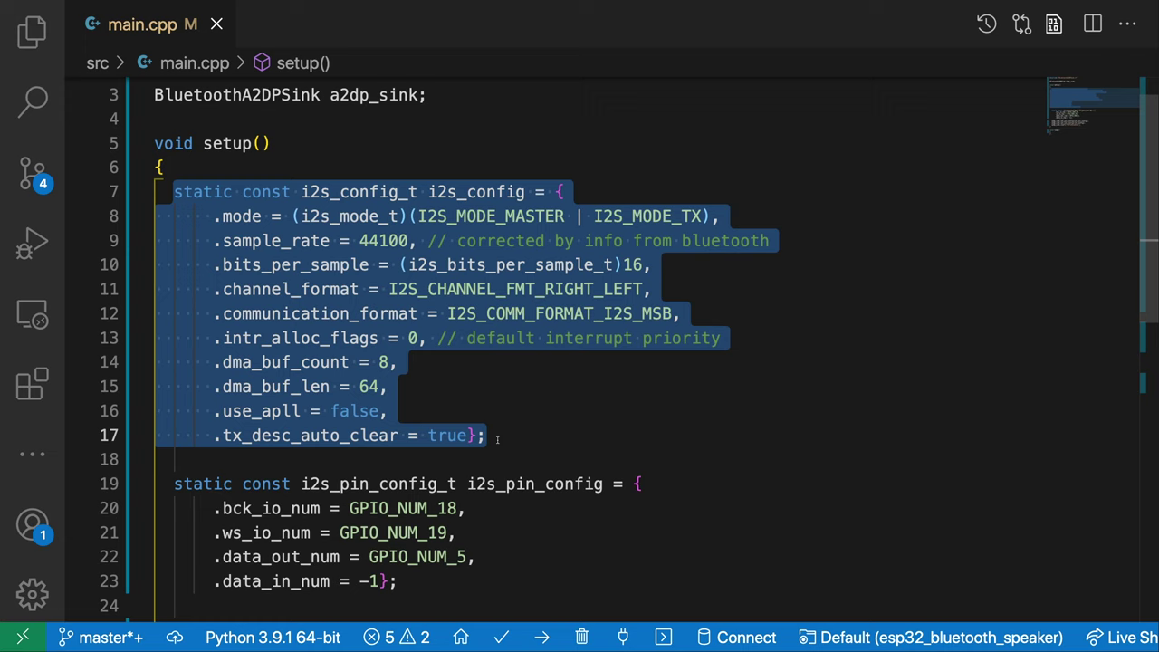
pyautogui.scroll(-4, 363, 500)
pyautogui.moveTo(174, 290); pyautogui.dragTo(398, 387)
pyautogui.scroll(-2, 432, 410)
pyautogui.scroll(-1, 431, 410)
pyautogui.click(432, 410)
# - Build and upload the firmware to the ESP32 board and start the PlatformIO serial monitor
pyautogui.click(541, 637)
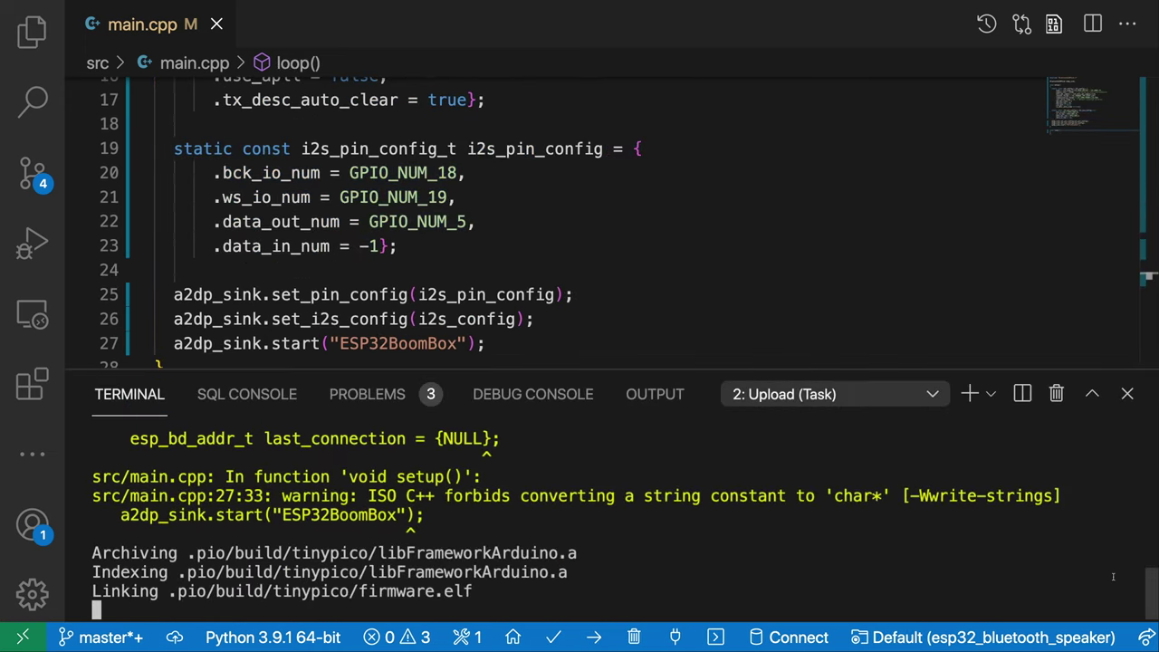
pyautogui.click(622, 637)
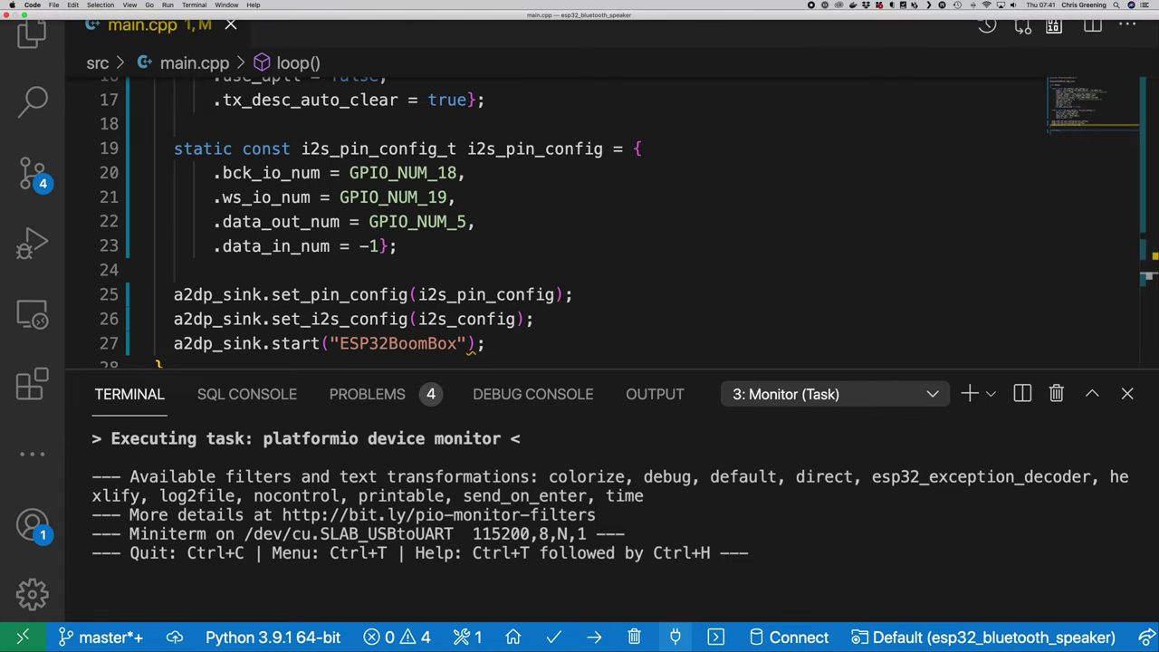
# - Connect the Mac to the ESP32BoomBox Bluetooth device
pyautogui.click(972, 5)
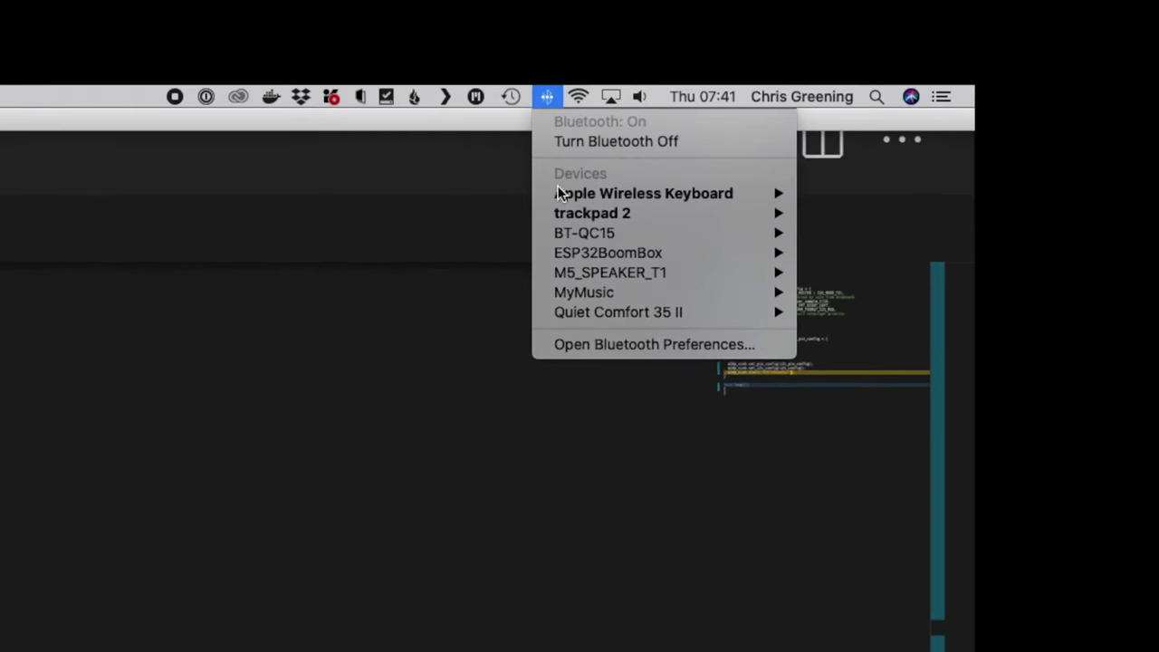
pyautogui.moveTo(978, 67)
pyautogui.moveTo(567, 250)
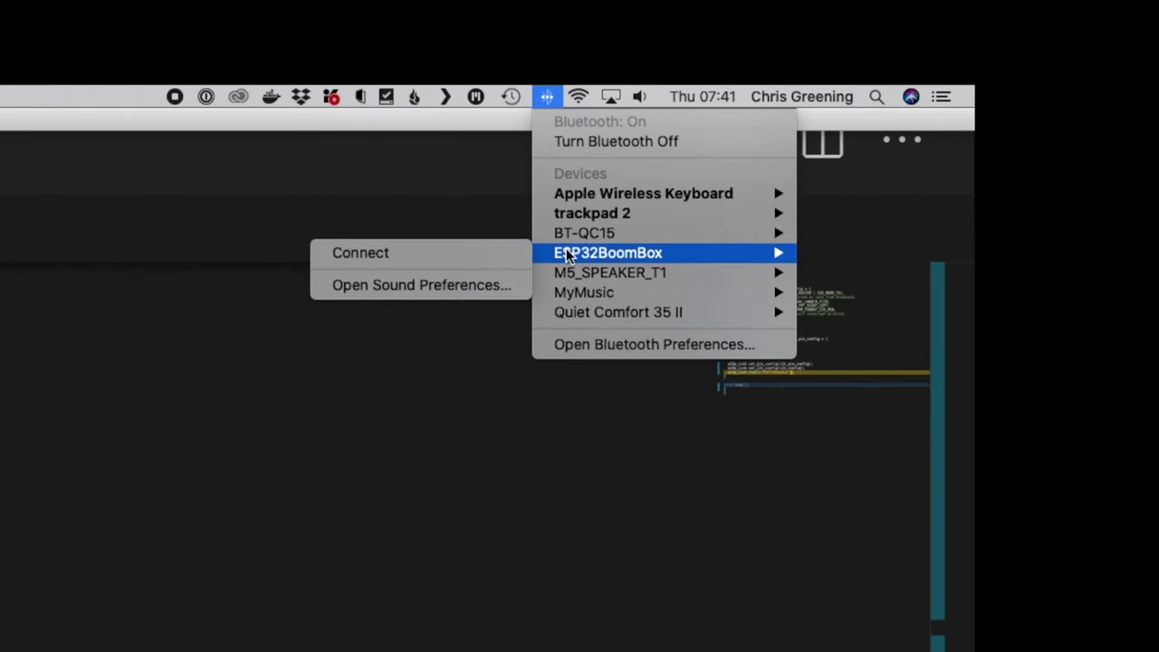
pyautogui.click(461, 261)
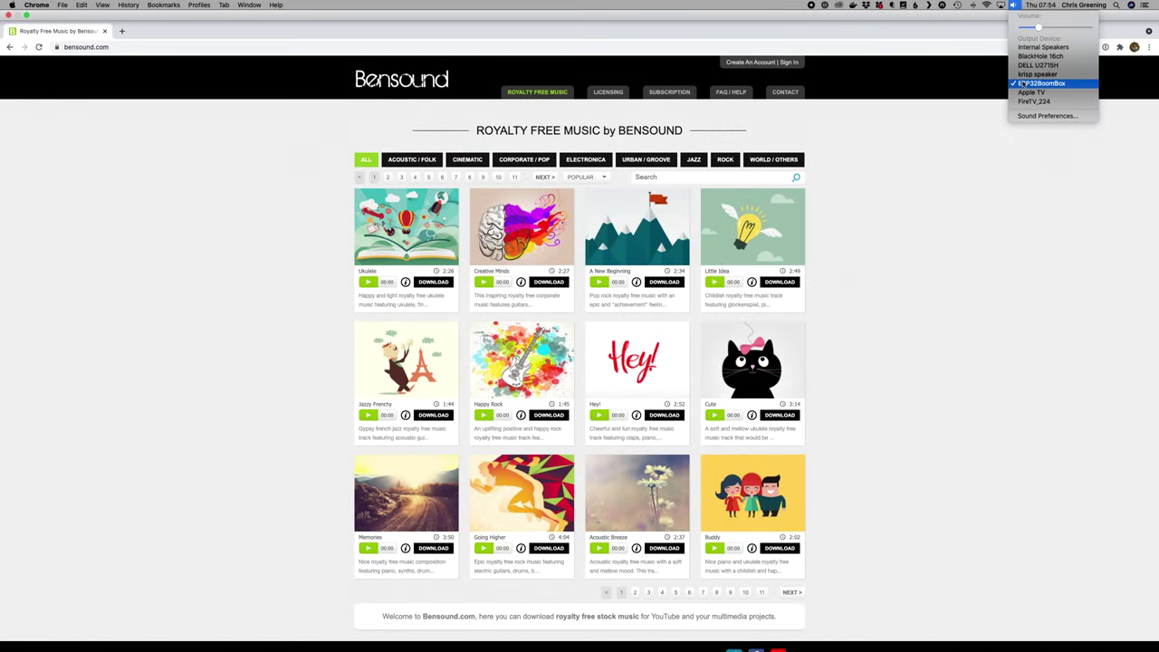
# - On the Bensound site, play Ukulele through ESP32BoomBox, turn the volume down and back up, and start A New Beginning
pyautogui.click(921, 188)
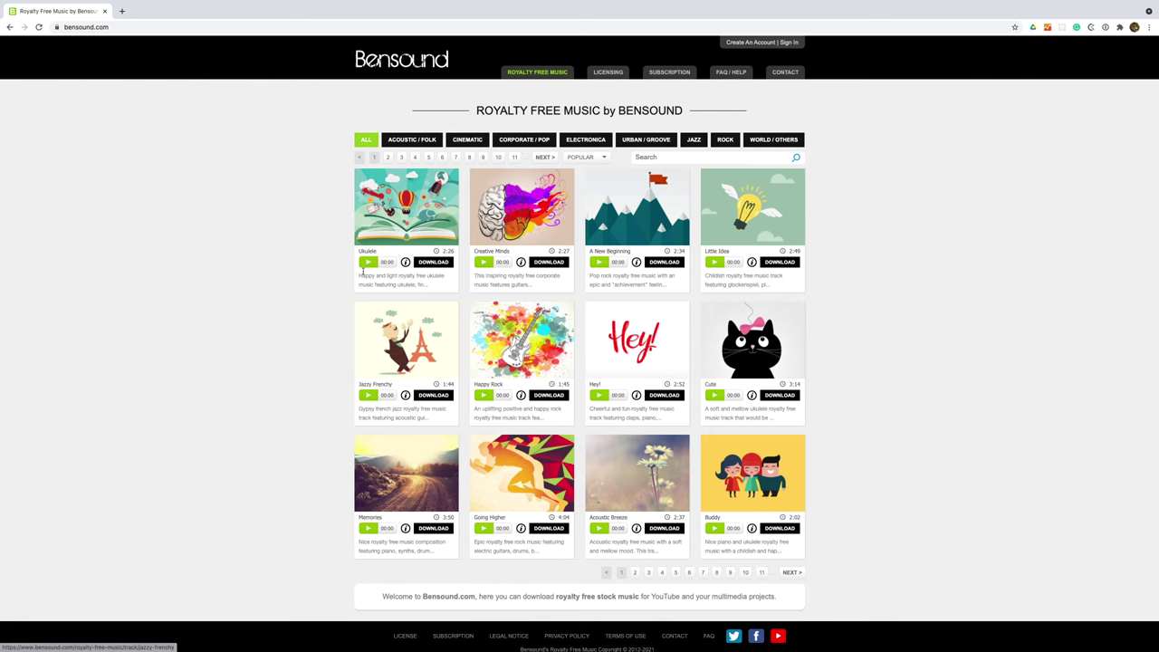
pyautogui.click(363, 263)
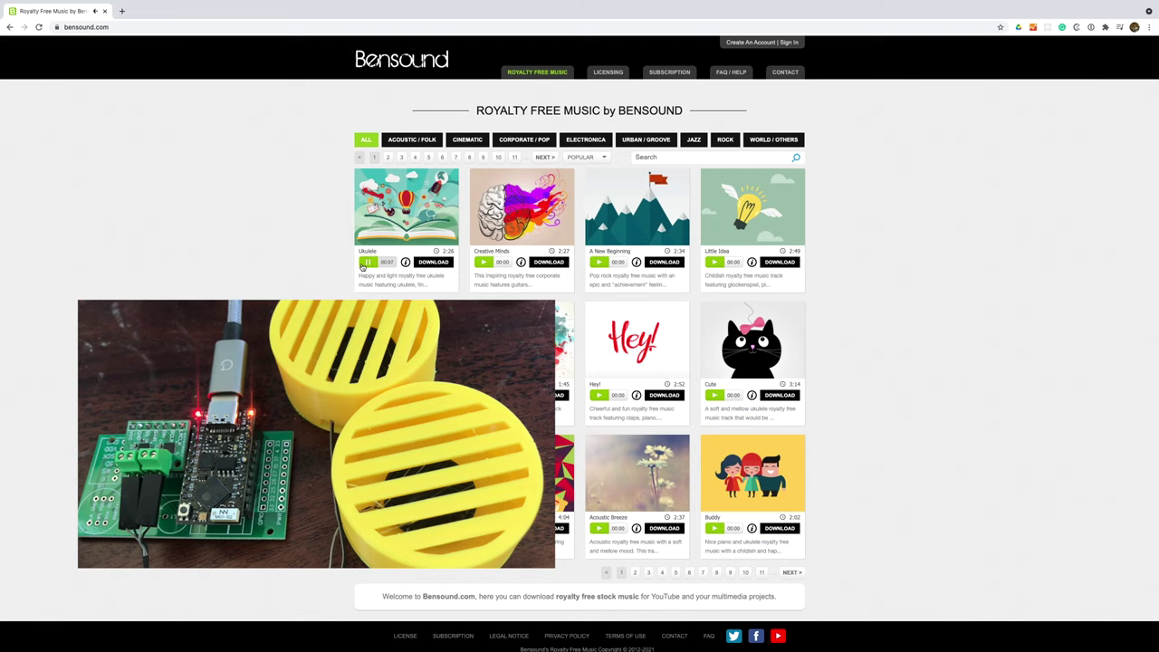
pyautogui.press('XF86AudioLowerVolume')
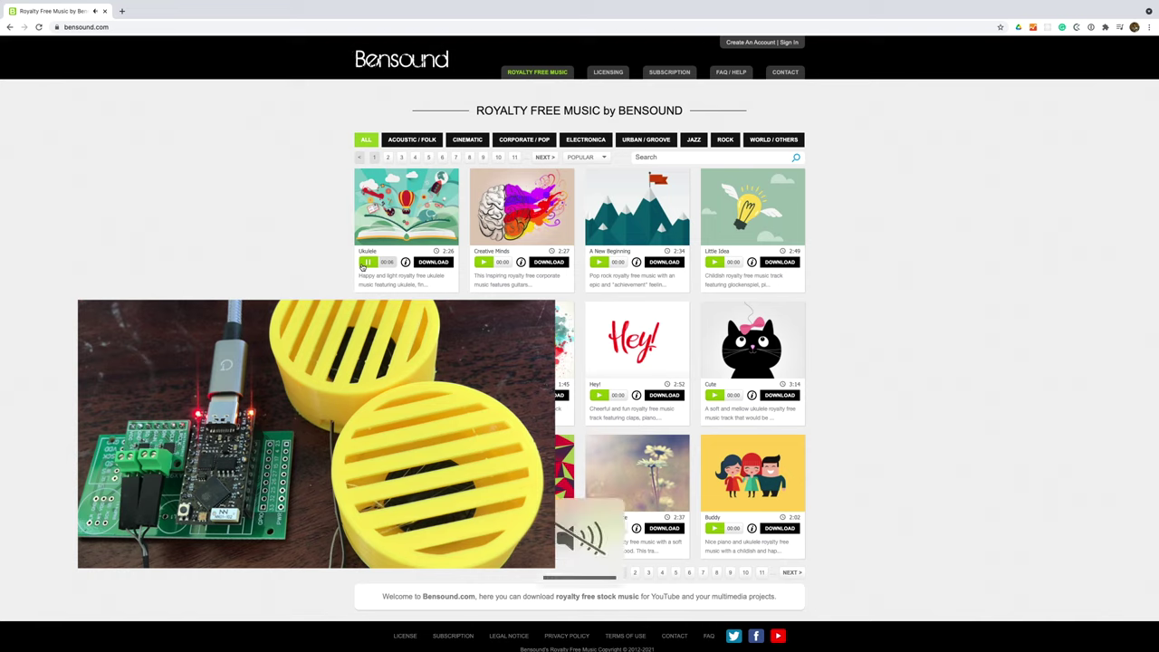
pyautogui.press('XF86AudioRaiseVolume')
pyautogui.click(595, 262)
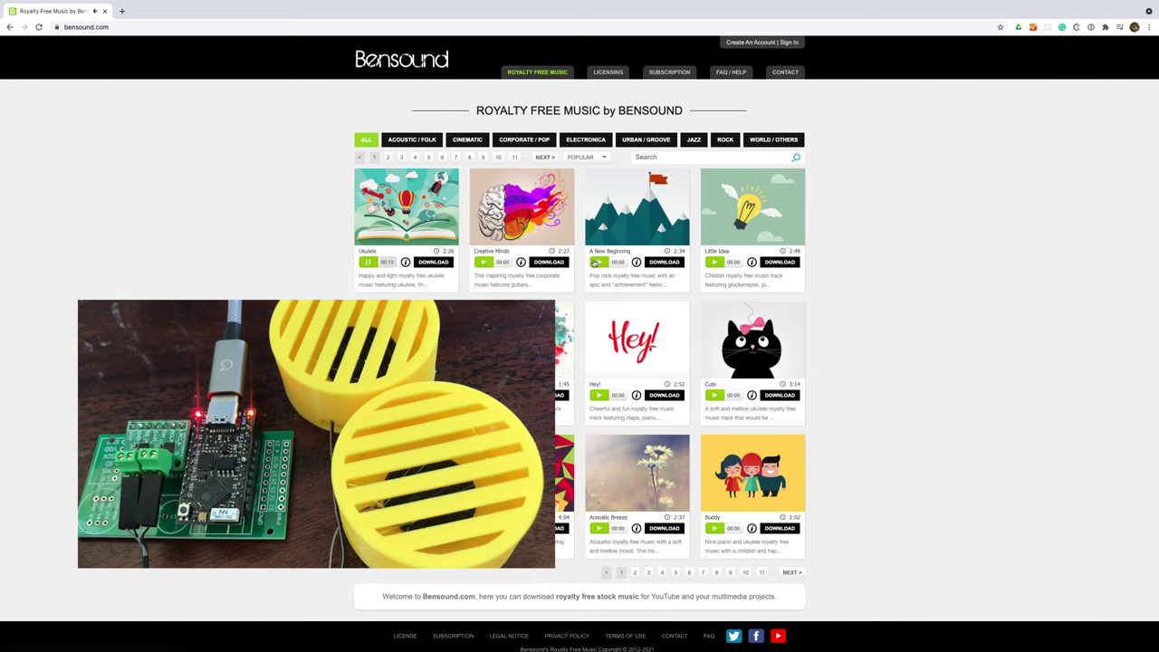